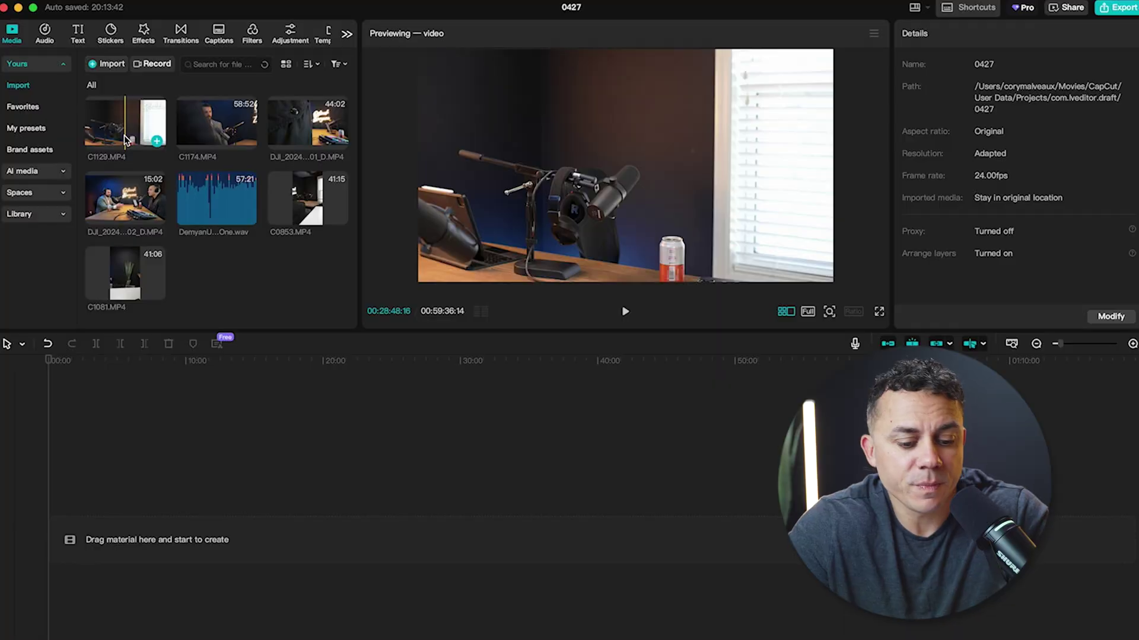
- Select the C1129 clip in the Media panel
left_click(126, 140)
- Add C1174 and both DJI clips to the selection, then drag-select the lower rows
left_click(212, 119, "super")
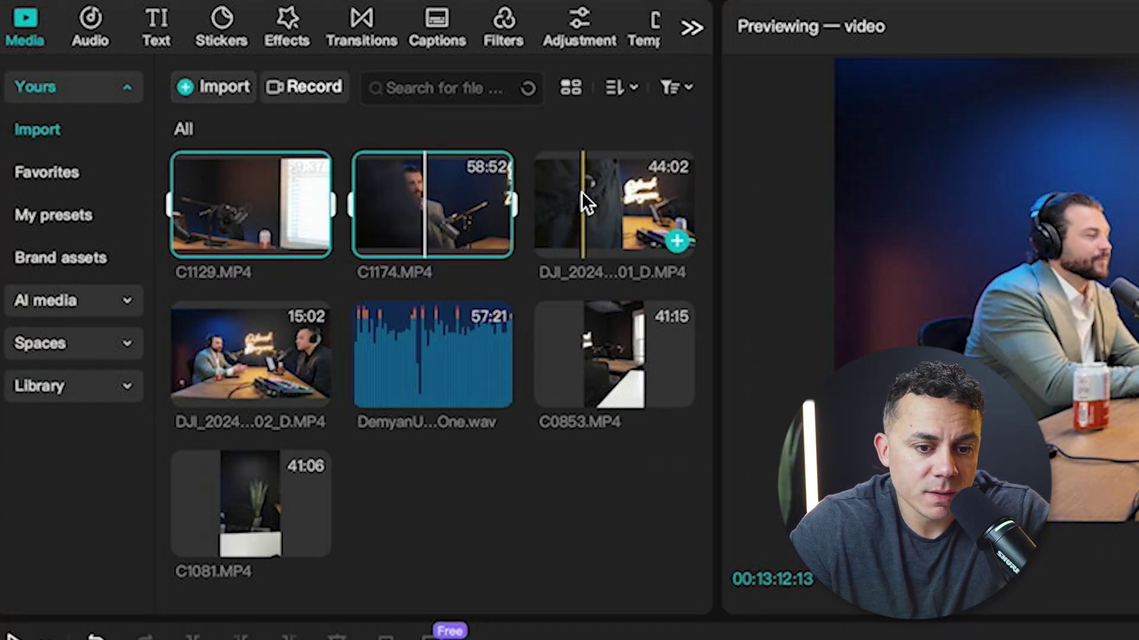
left_click(581, 191, "super")
left_click(258, 365, "super")
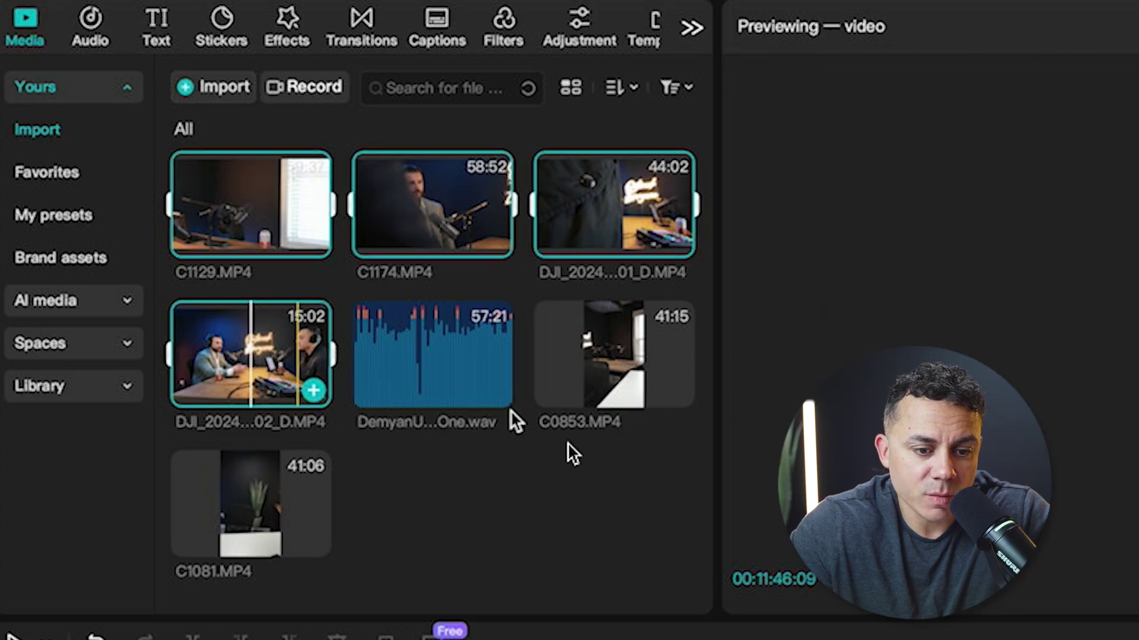
left_click_drag(680, 542, 187, 284)
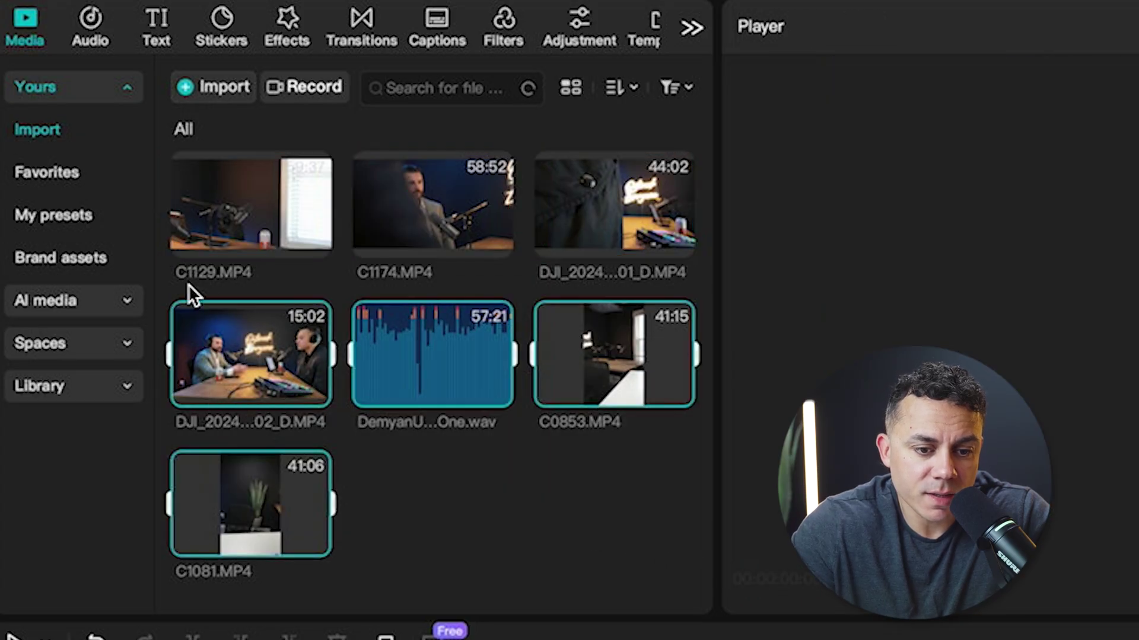
- Reselect C1129, C1174, both DJI clips and the WAV, then choose Create multi-camera clip
left_click(243, 165)
left_click(390, 178, "super")
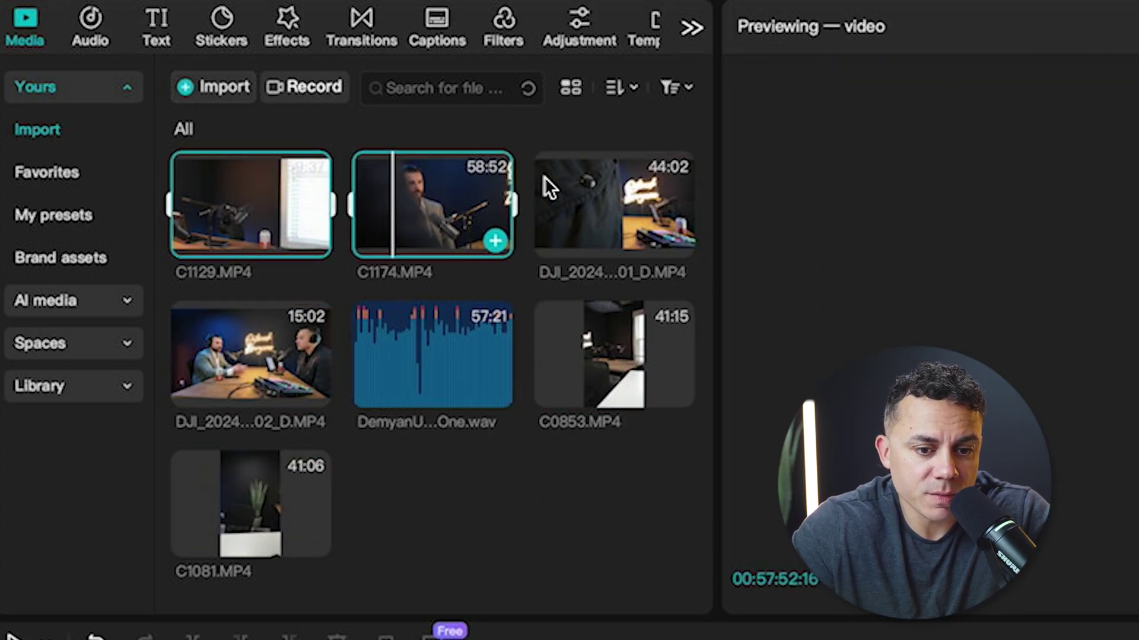
left_click(554, 190, "super")
left_click(436, 330, "shift")
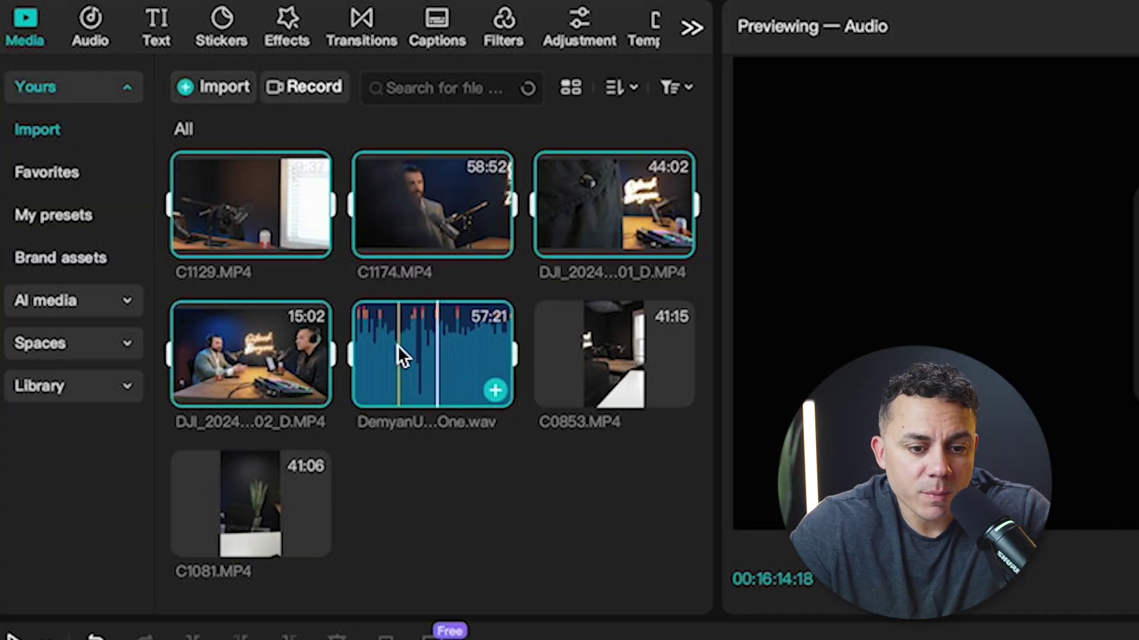
right_click(399, 350)
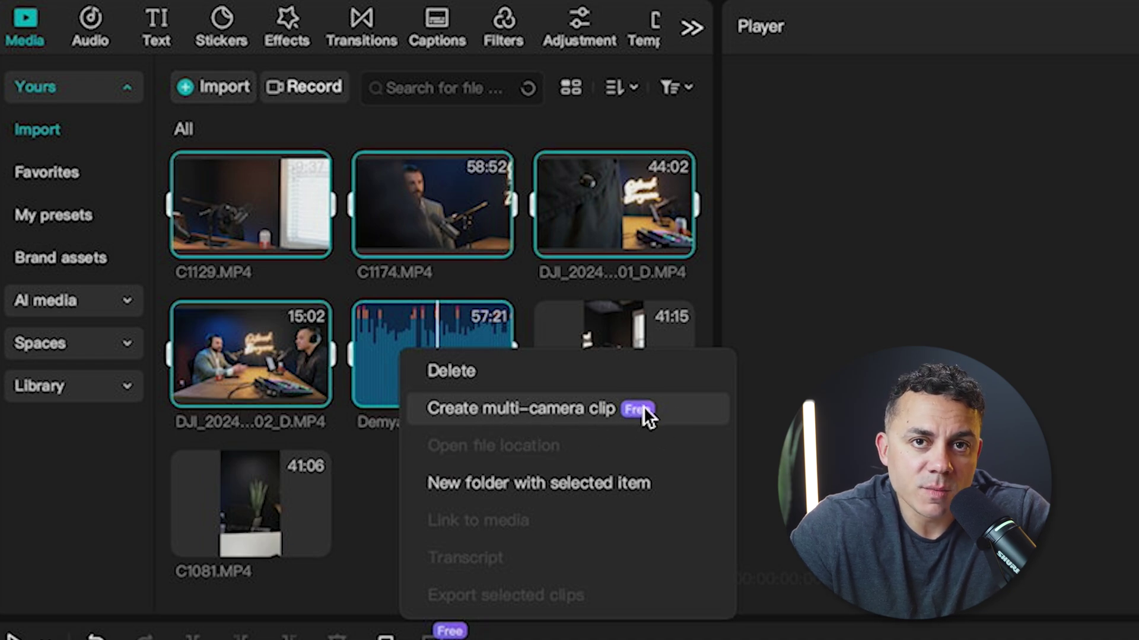
left_click(606, 411)
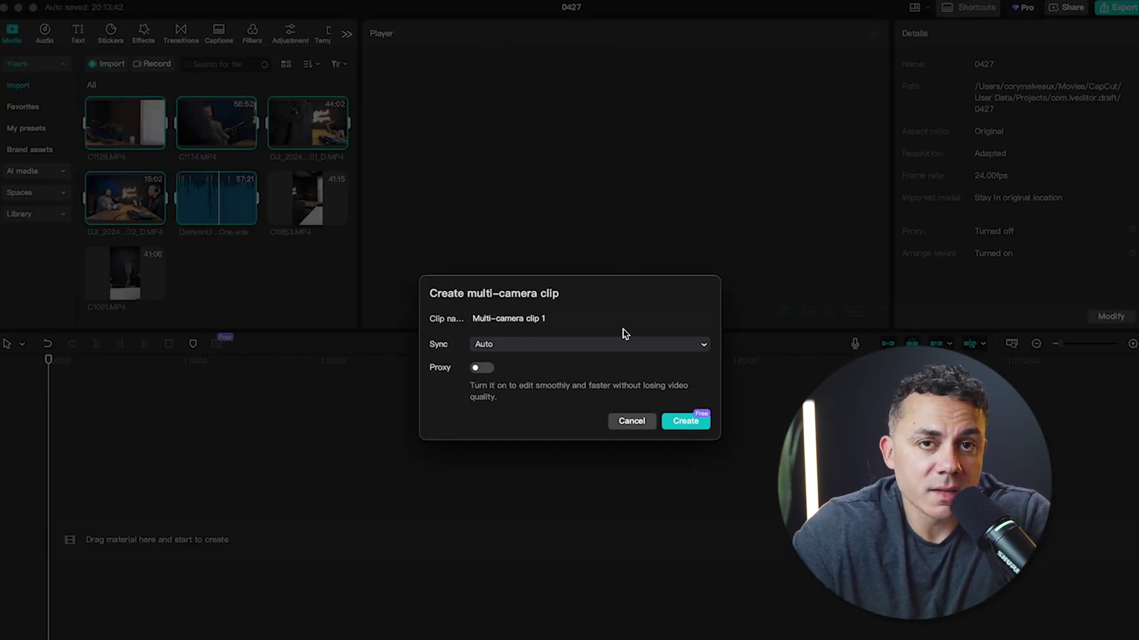
- Create Multi-camera clip 1 with sync left on Auto and proxy turned off
left_click(571, 344)
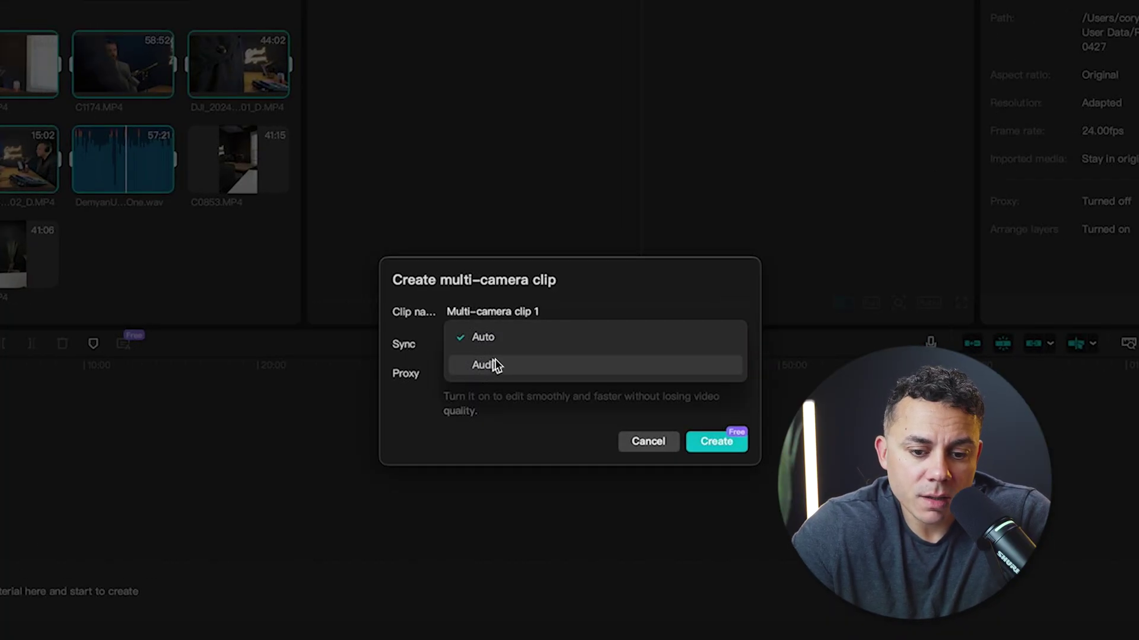
left_click(496, 338)
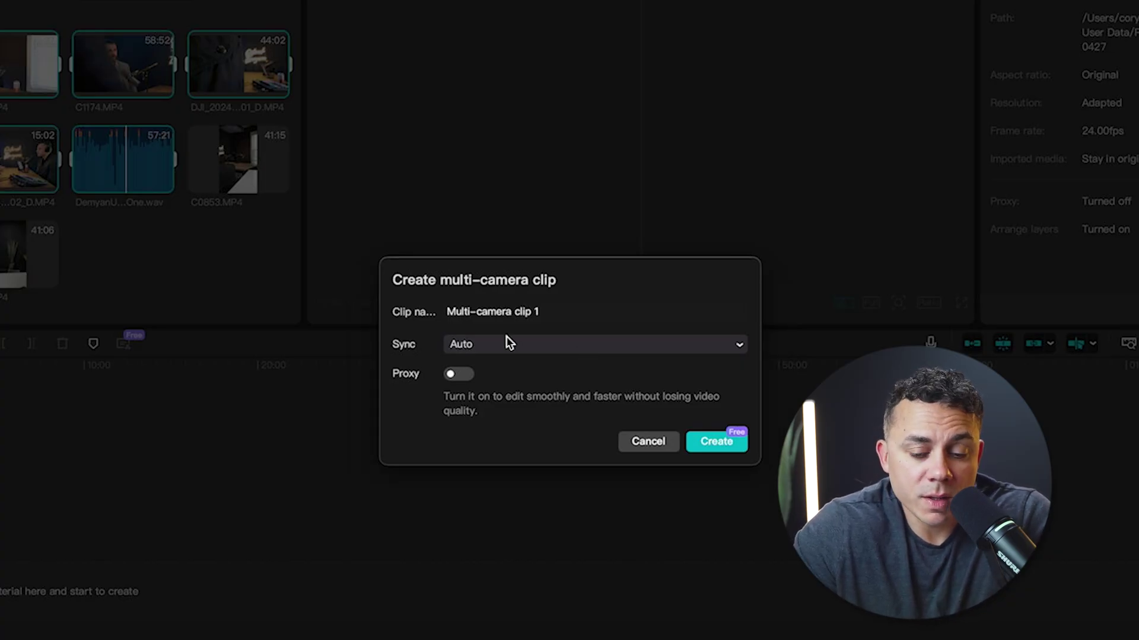
left_click(466, 375)
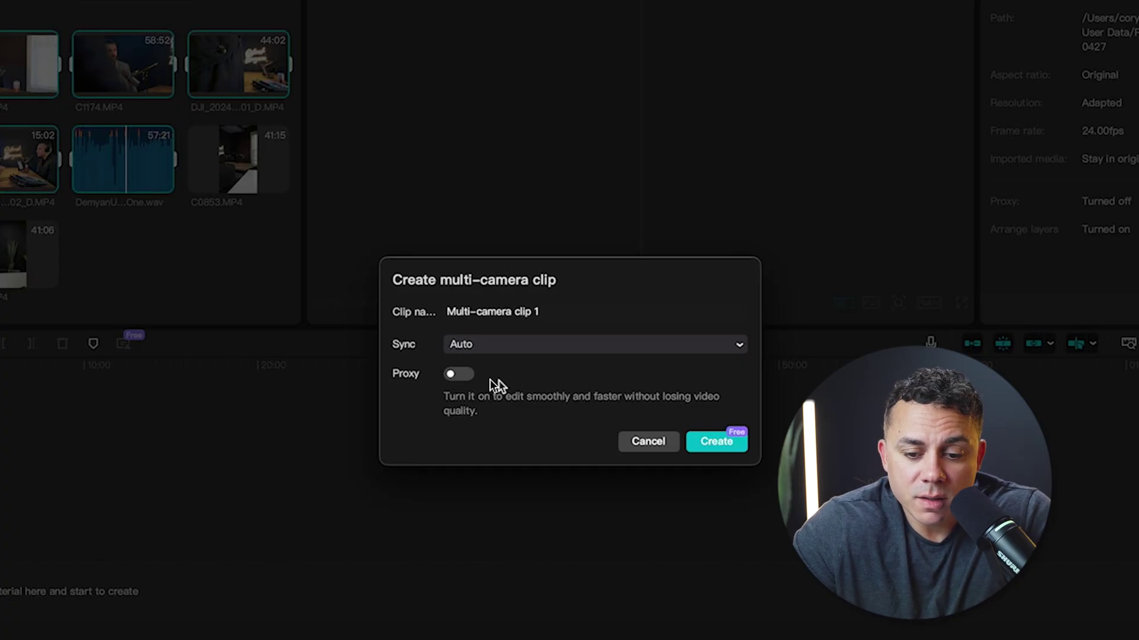
left_click(718, 443)
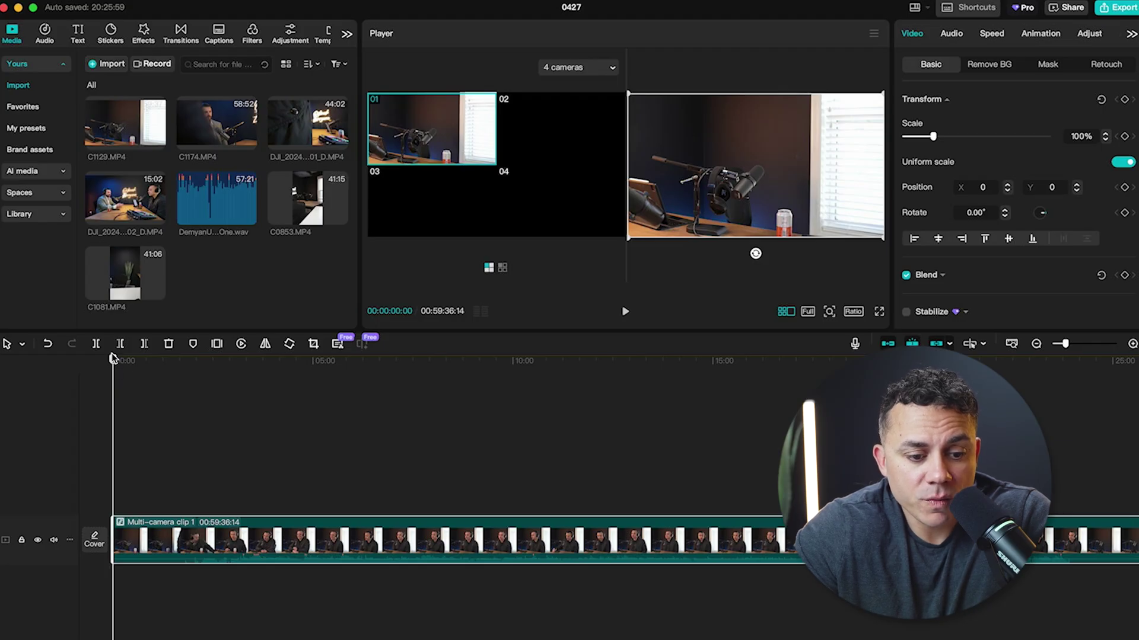
- At 4:38, compare cameras 02, 03 and 04, settle on camera 03, then scrub toward the end
left_click_drag(113, 362, 298, 361)
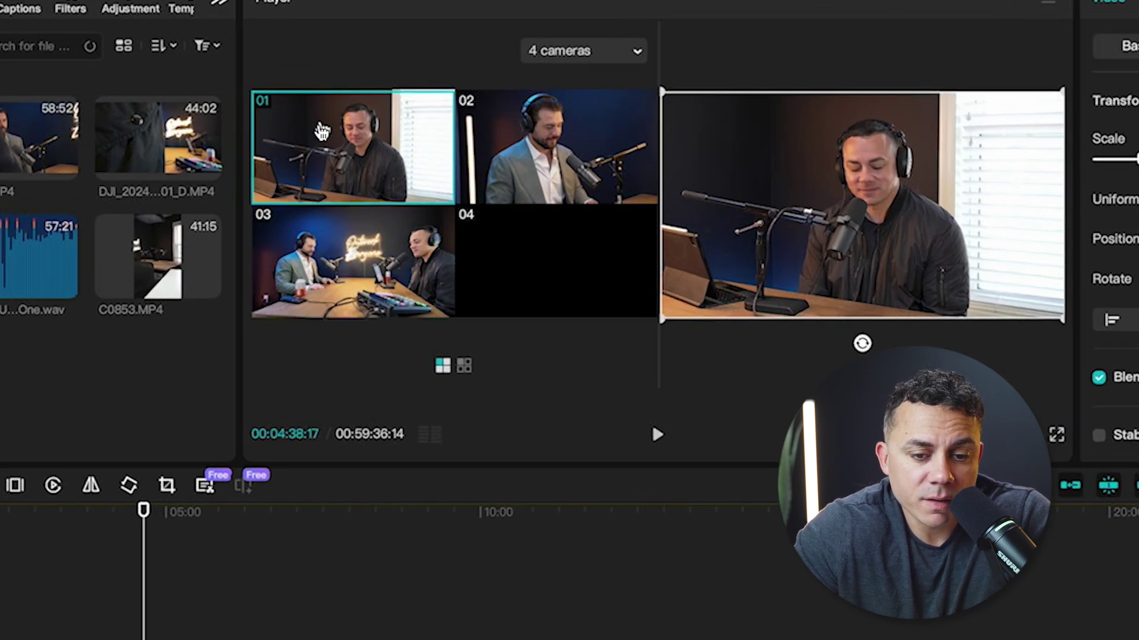
left_click(487, 144)
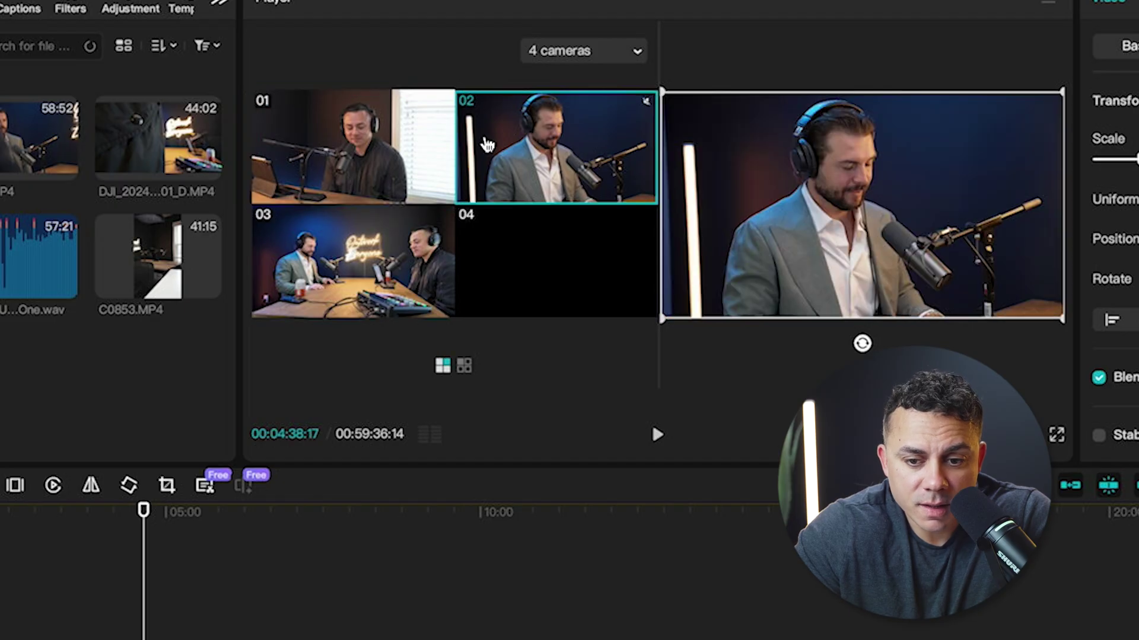
left_click(354, 278)
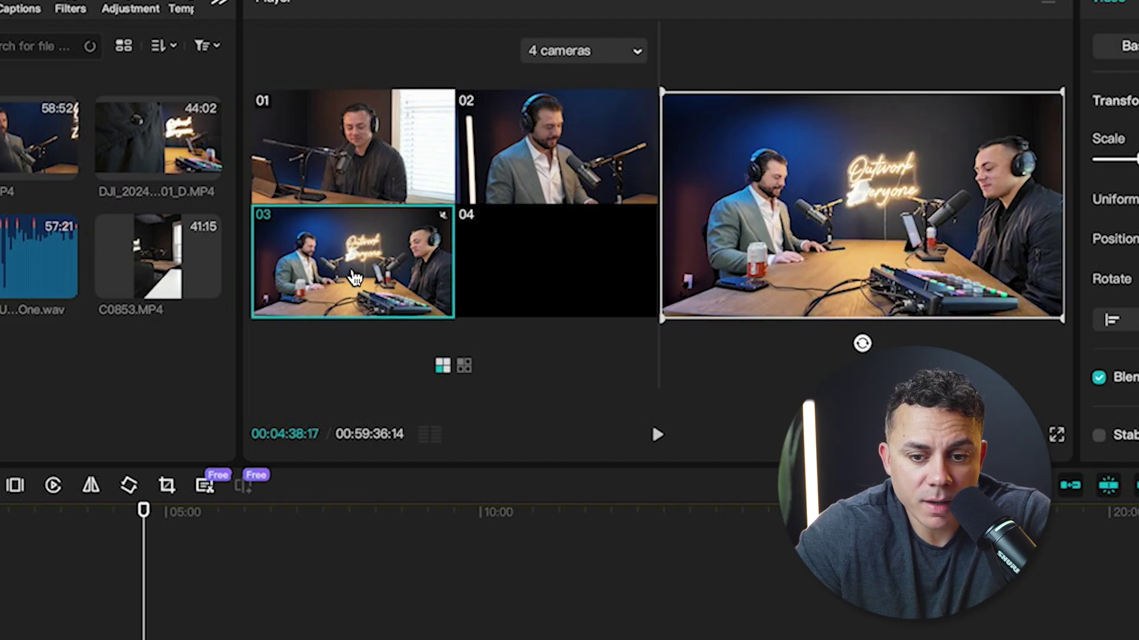
left_click(531, 268)
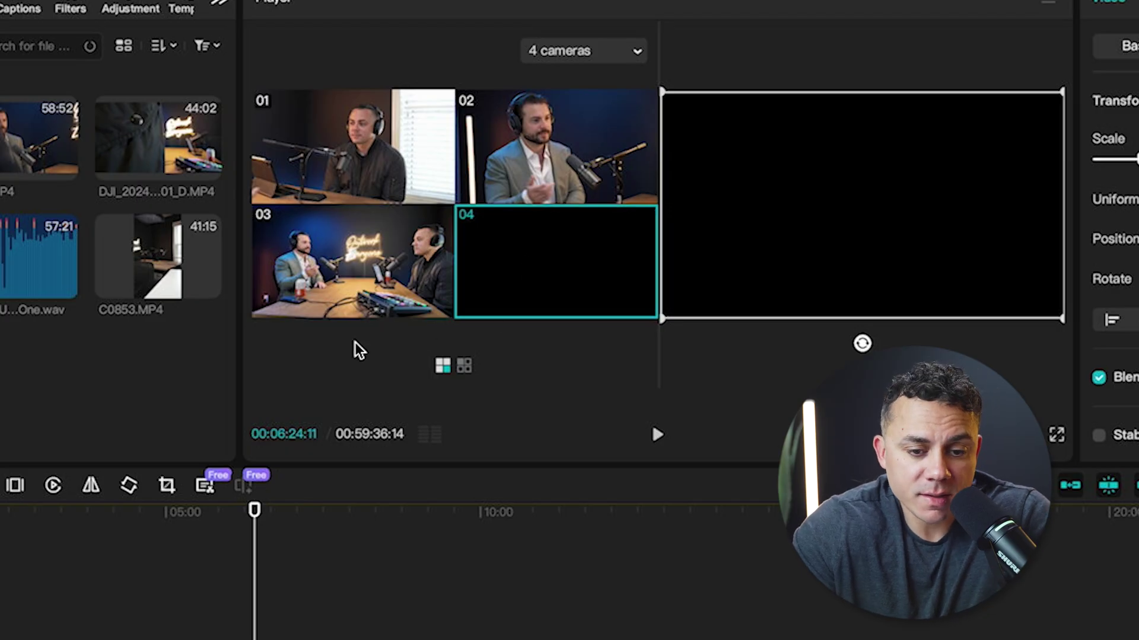
left_click(380, 255)
left_click(522, 265)
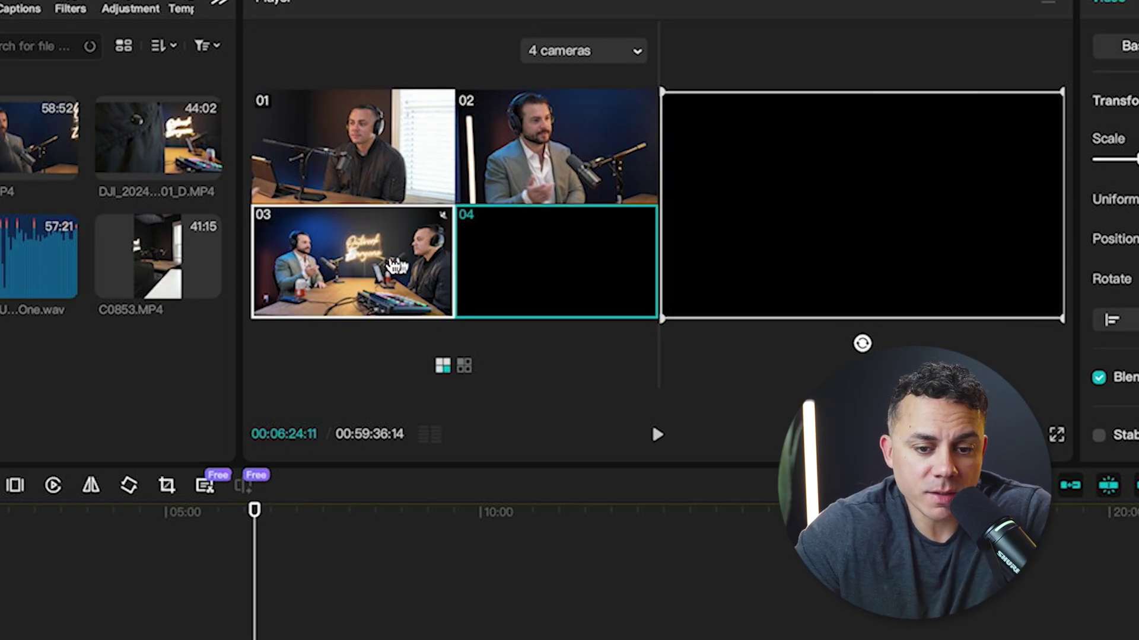
left_click(381, 267)
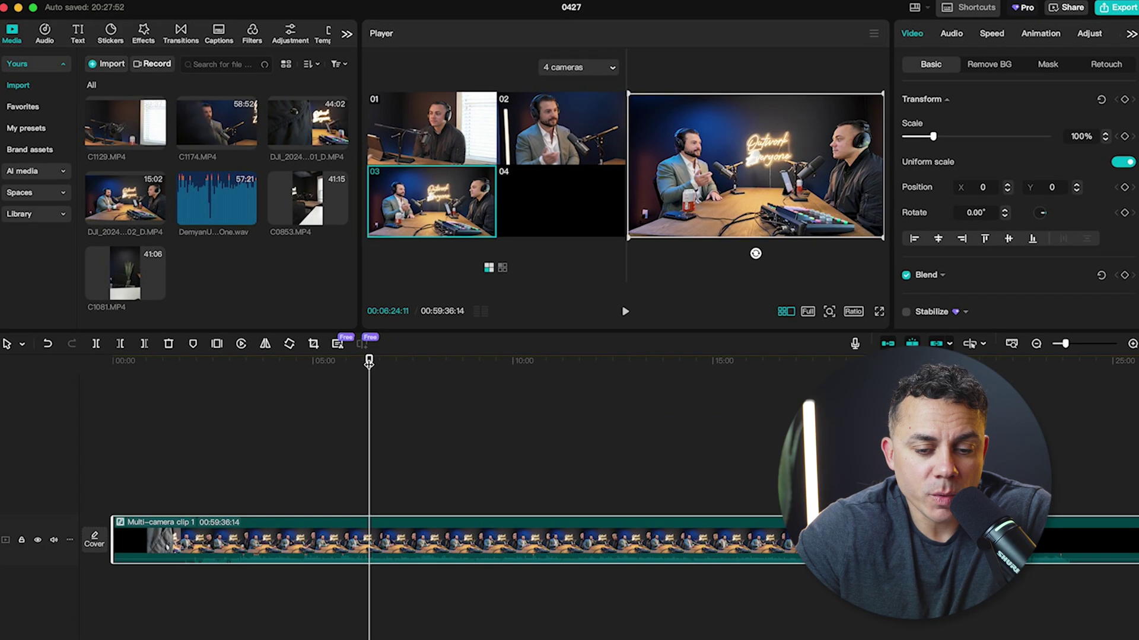
left_click_drag(255, 510, 848, 513)
left_click_drag(748, 362, 612, 361)
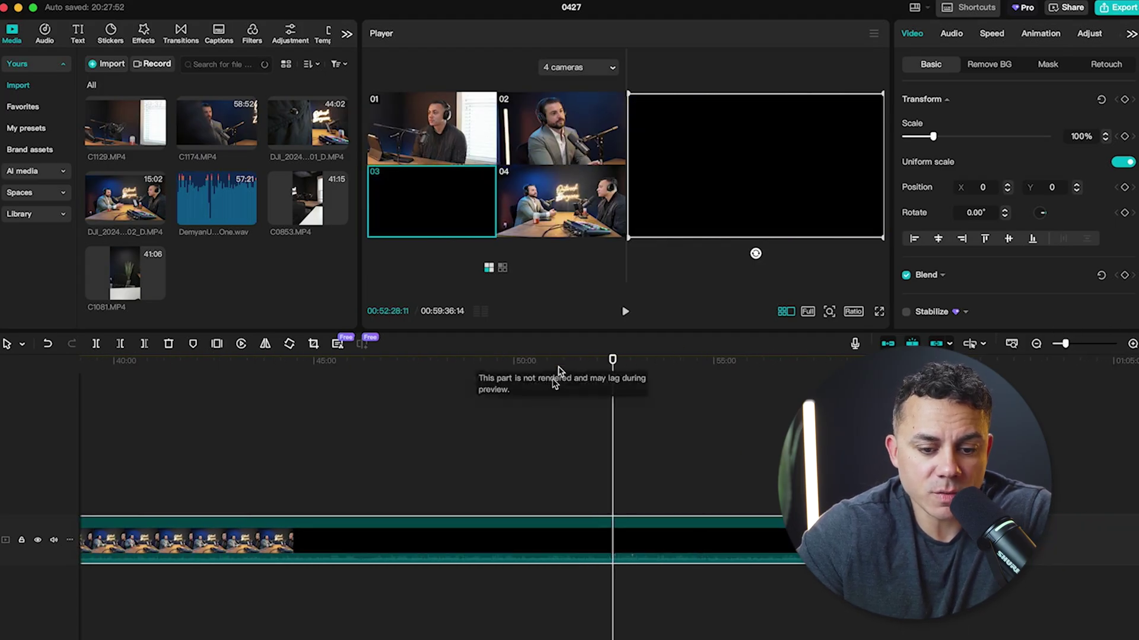
- Make camera 04's two-shot the active angle and try the nine-camera layout
left_click(557, 209)
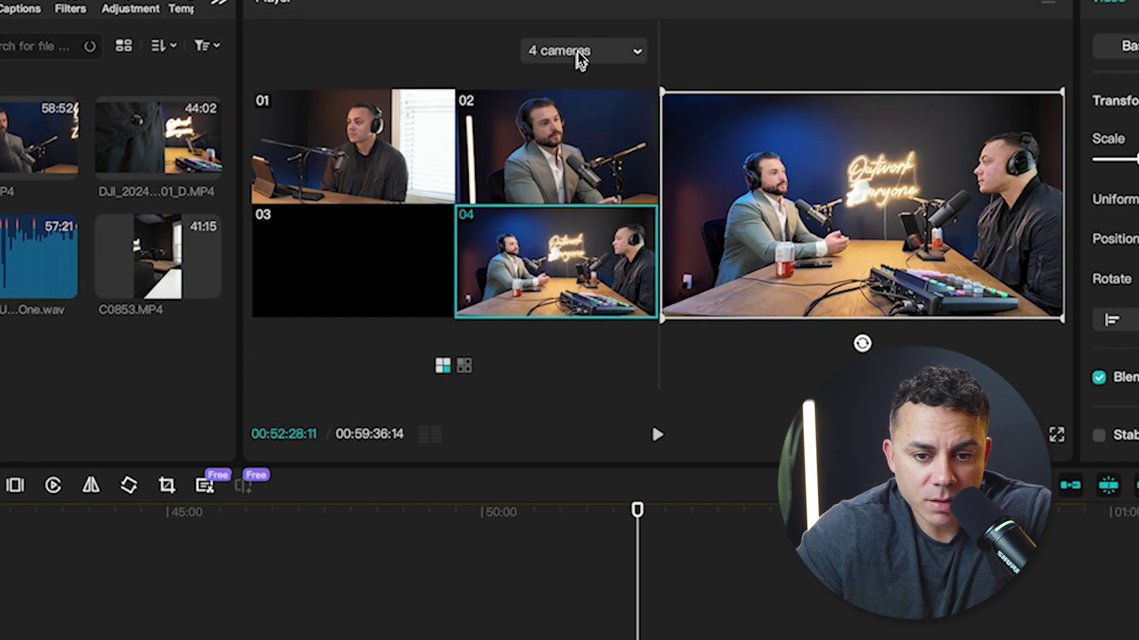
left_click(583, 52)
left_click(579, 78)
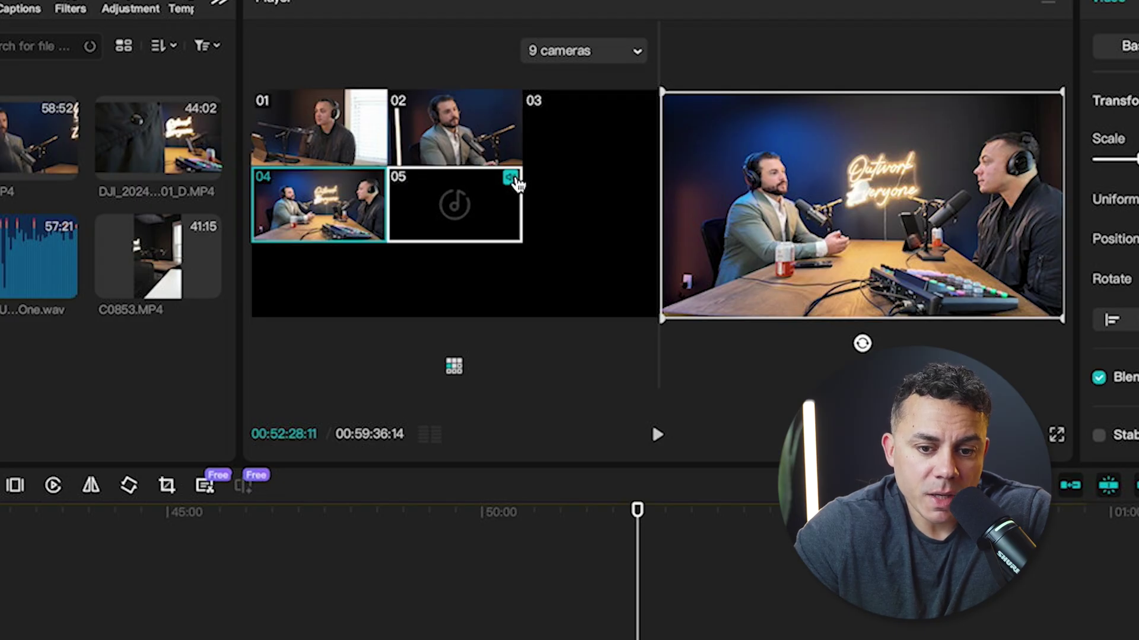
left_click(510, 178)
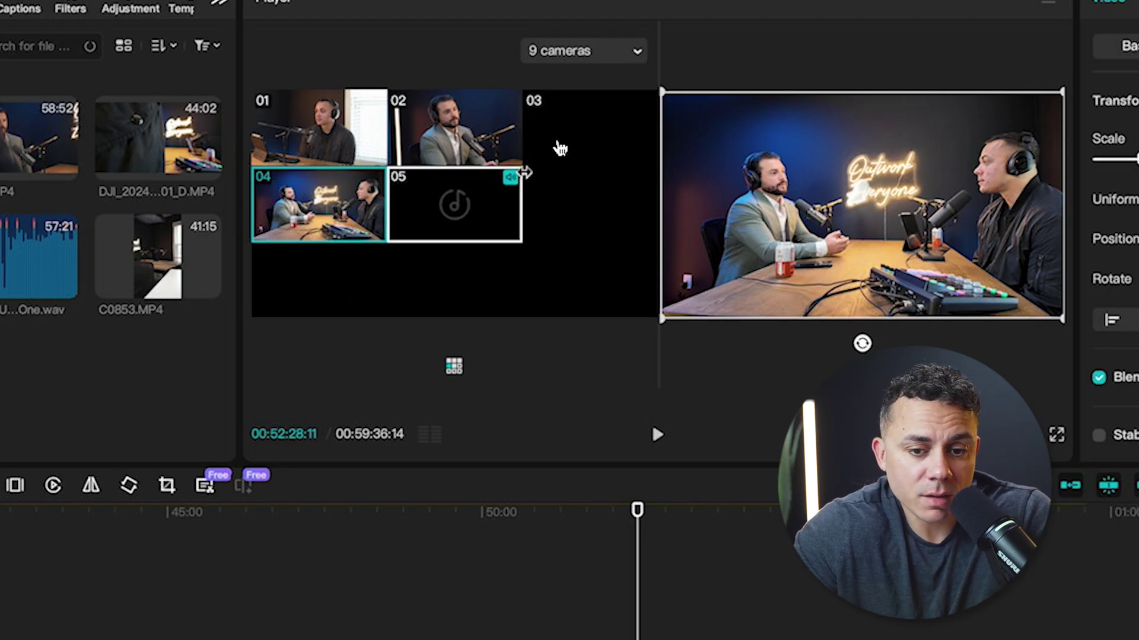
- Return to the four-camera layout and move back to about six minutes in
left_click(593, 54)
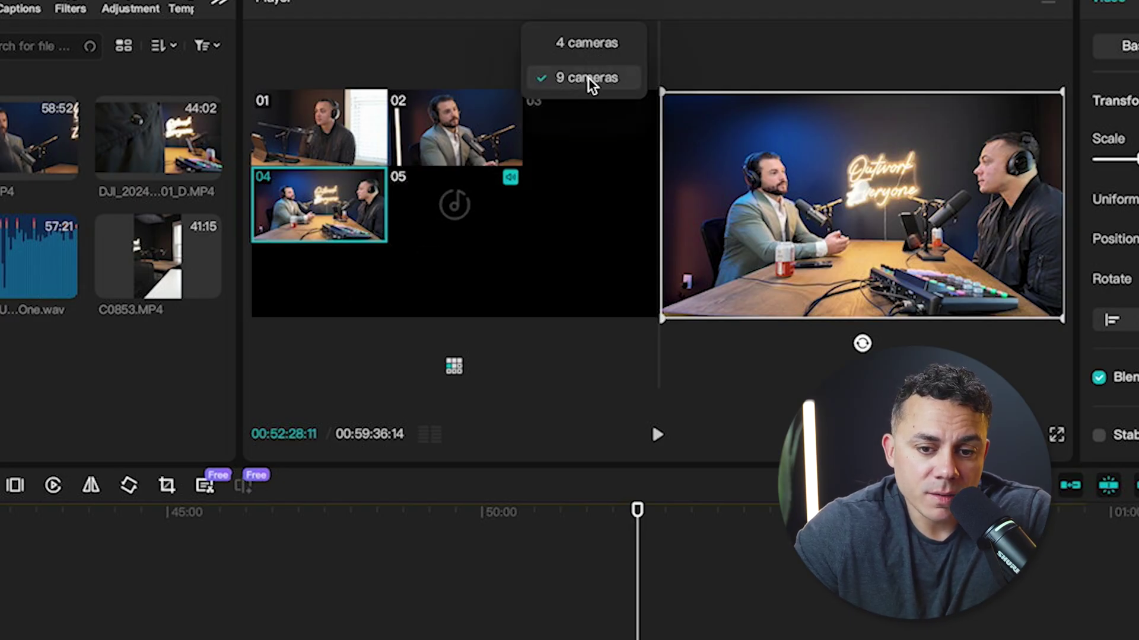
left_click(587, 45)
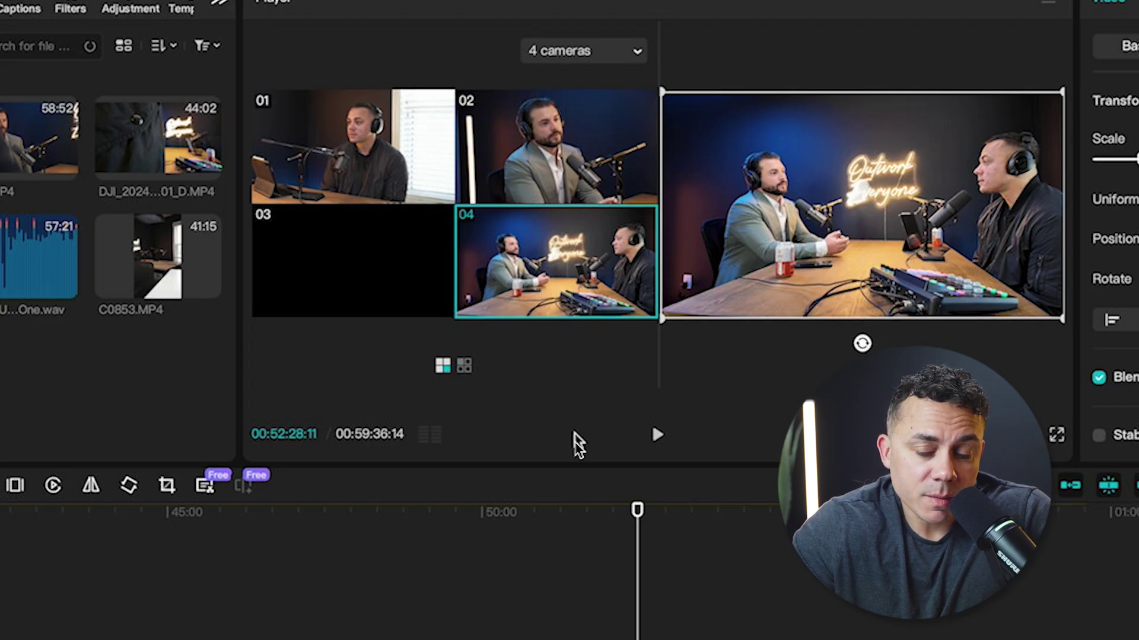
left_click_drag(636, 515, 226, 587)
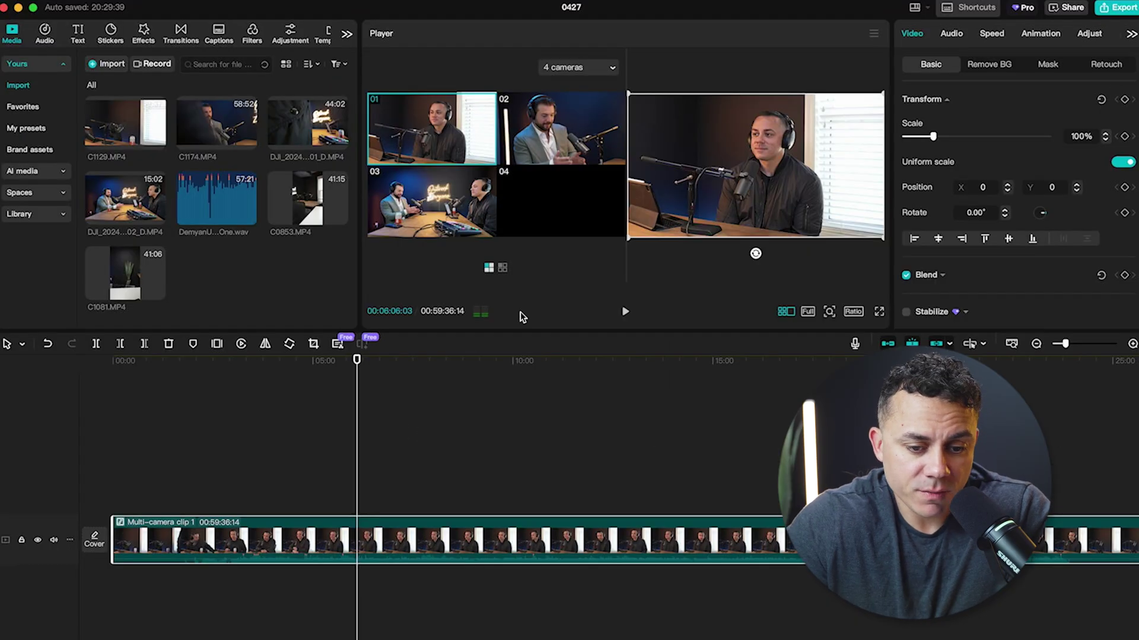
- Cut from camera 01 to camera 02's close-up during playback around 00:06:07
key("space")
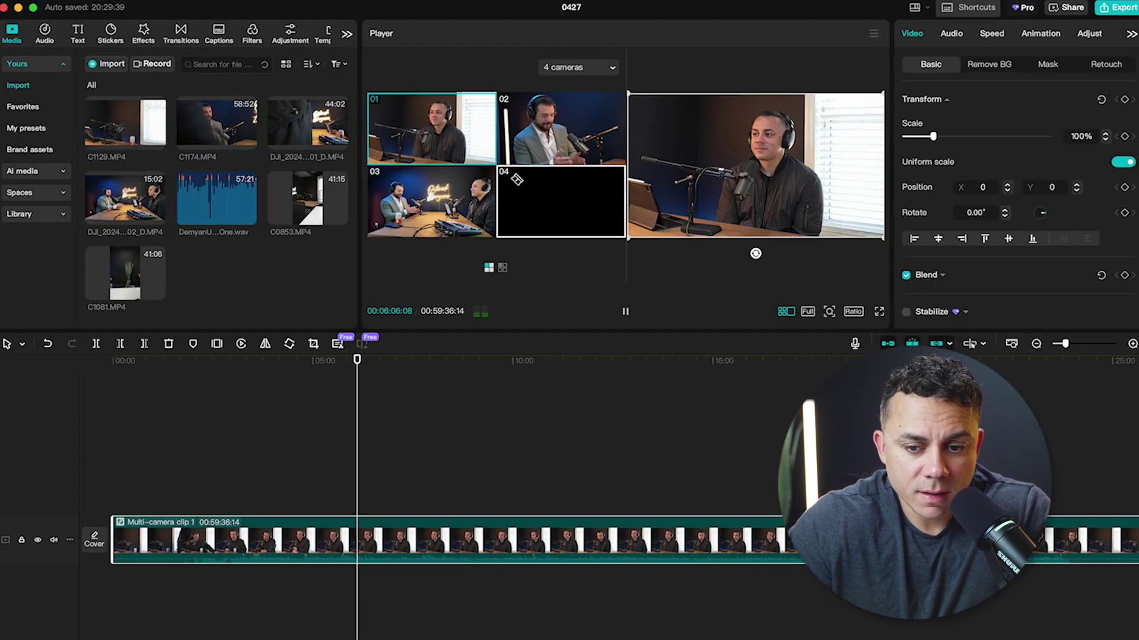
left_click(544, 132)
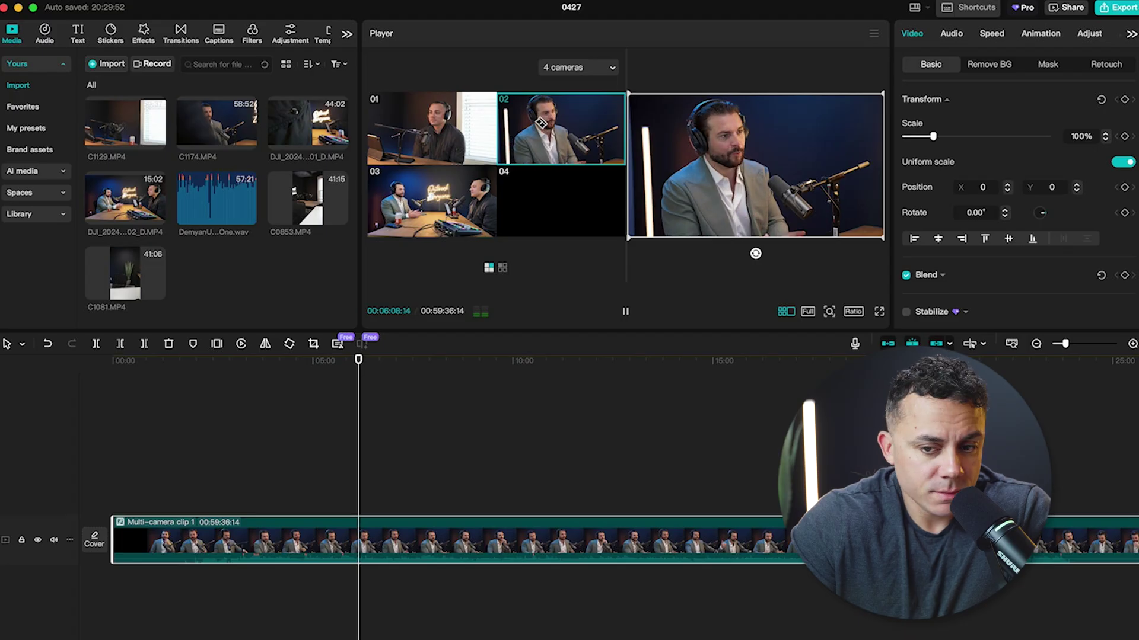
key("space")
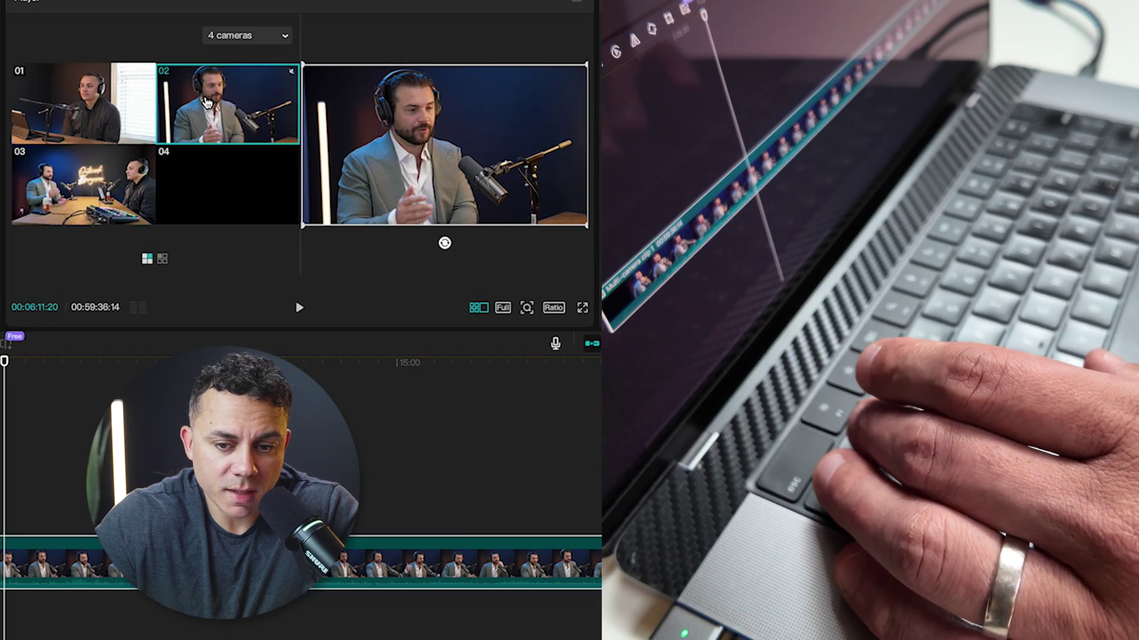
- Switch to camera 01, then cut live between cameras 02 and 03 while playing
key("1")
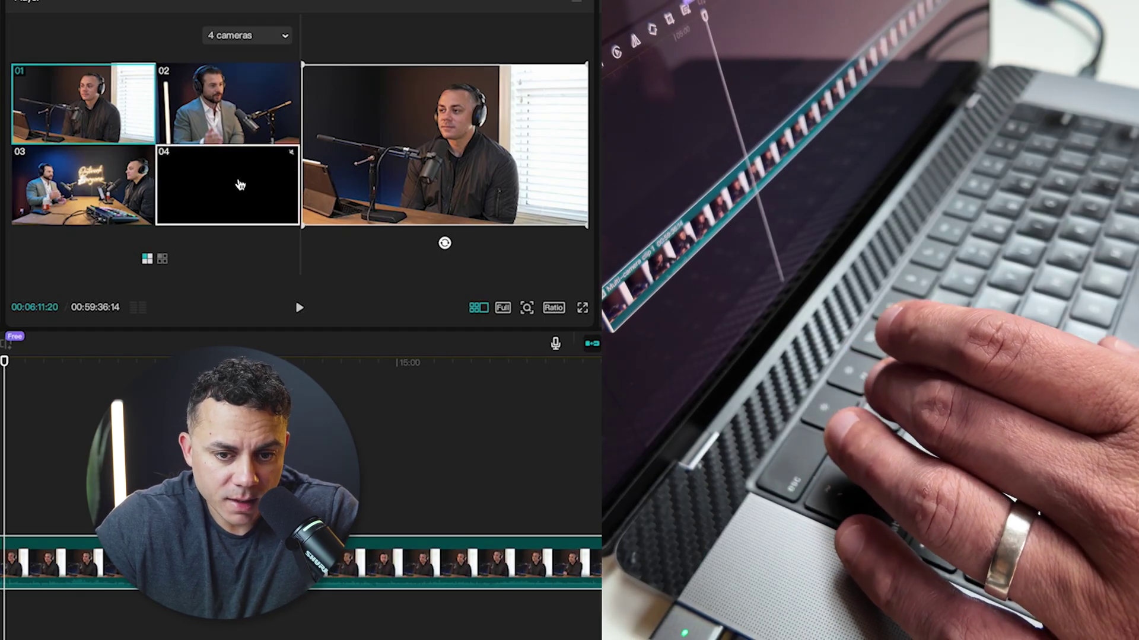
key("space")
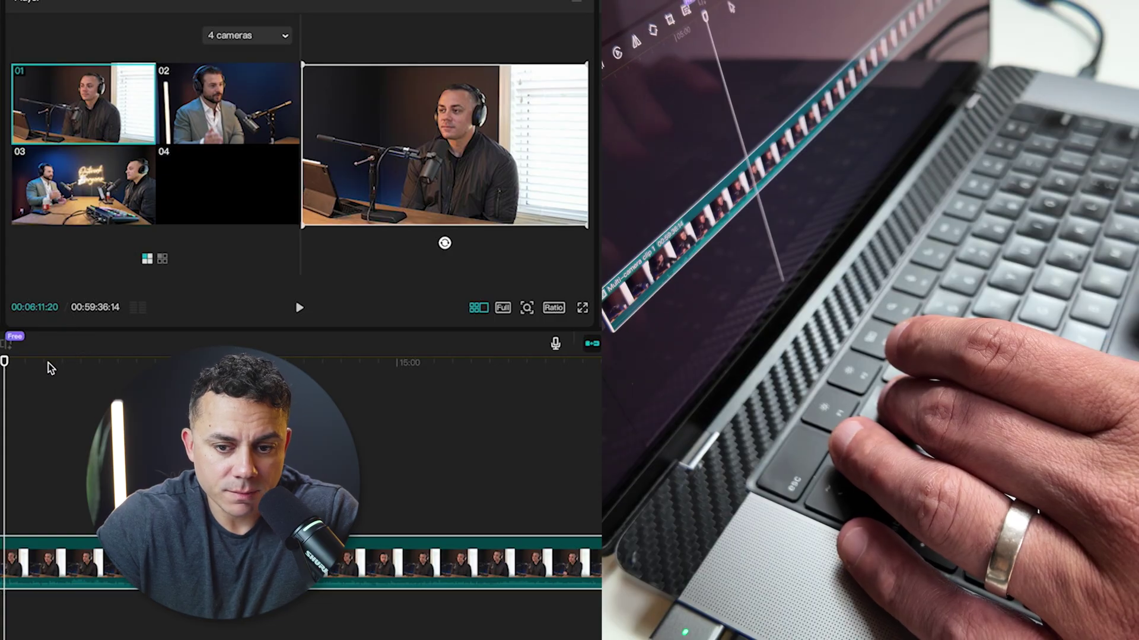
key("2")
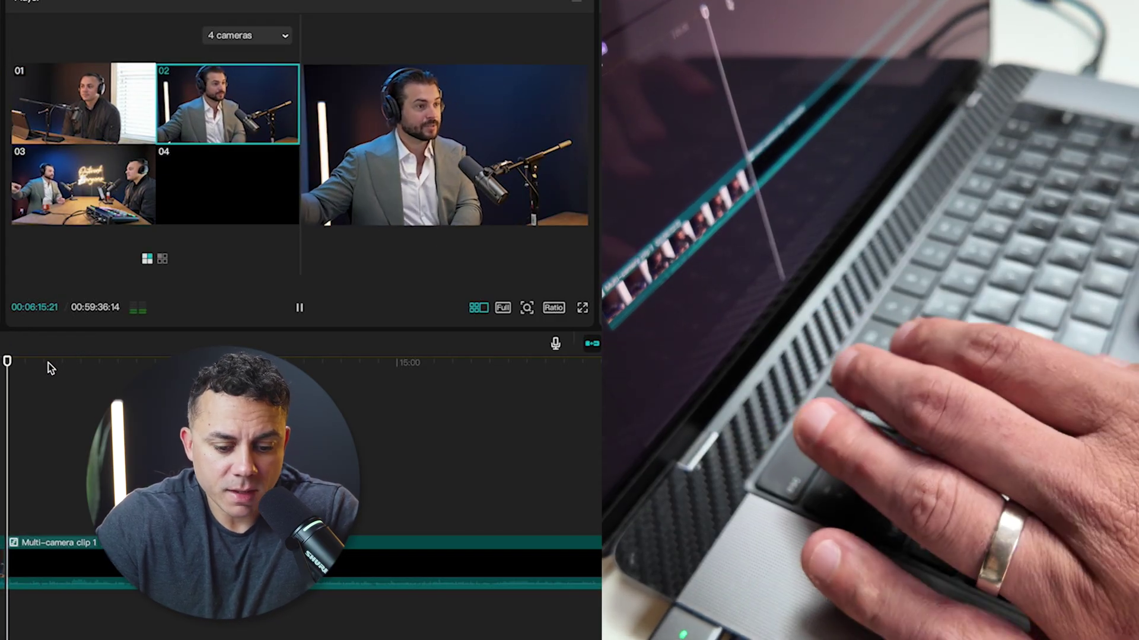
key("3")
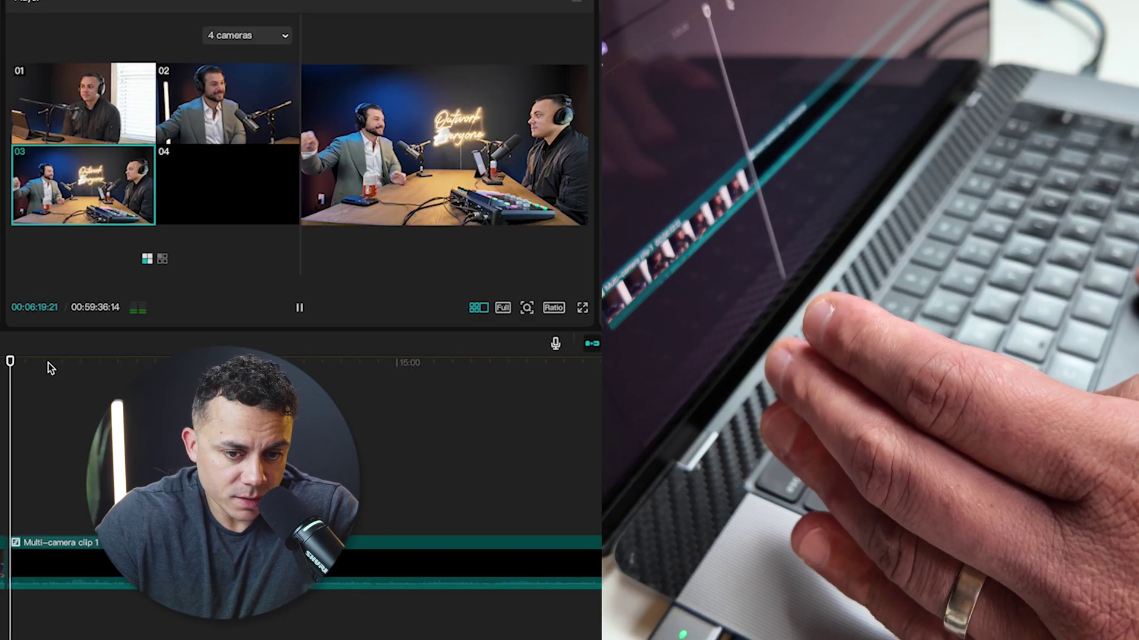
key("2")
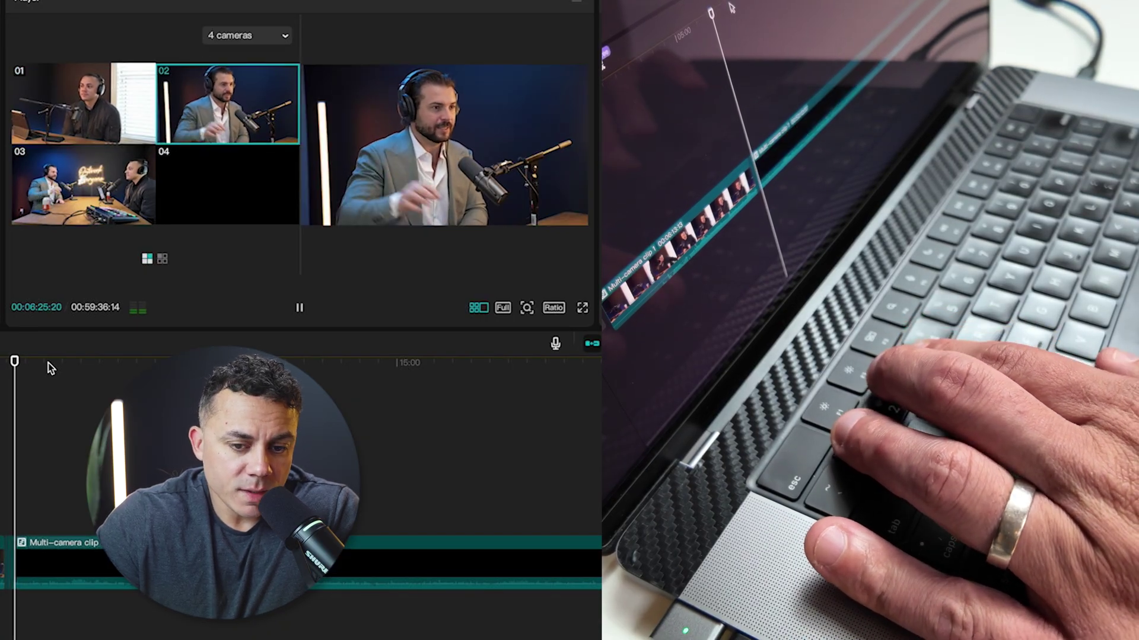
key("3")
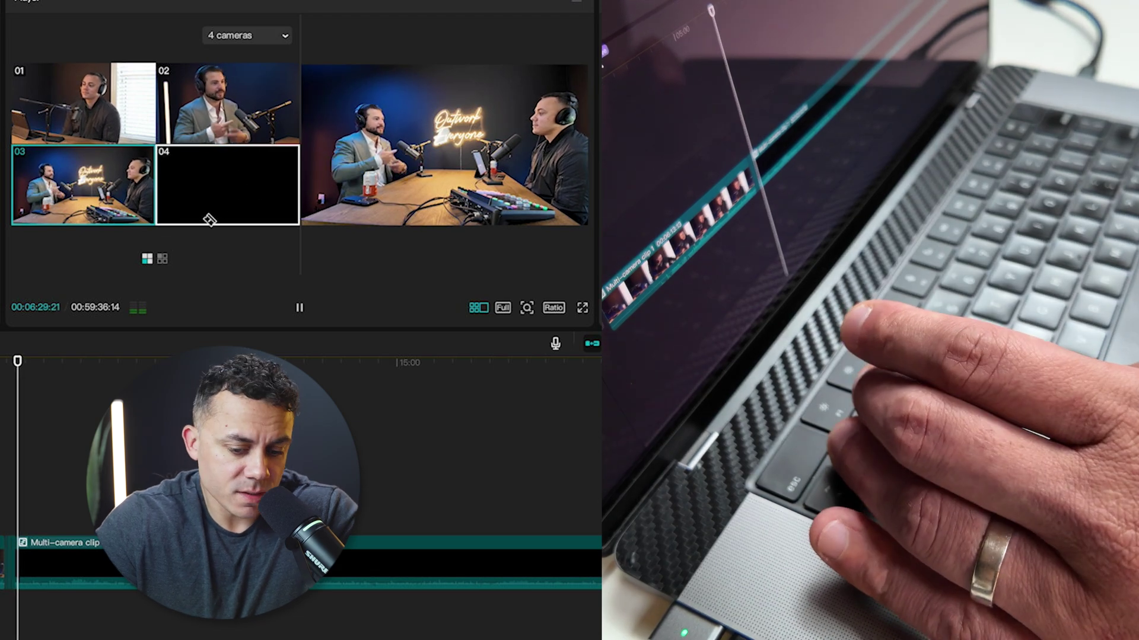
key("2")
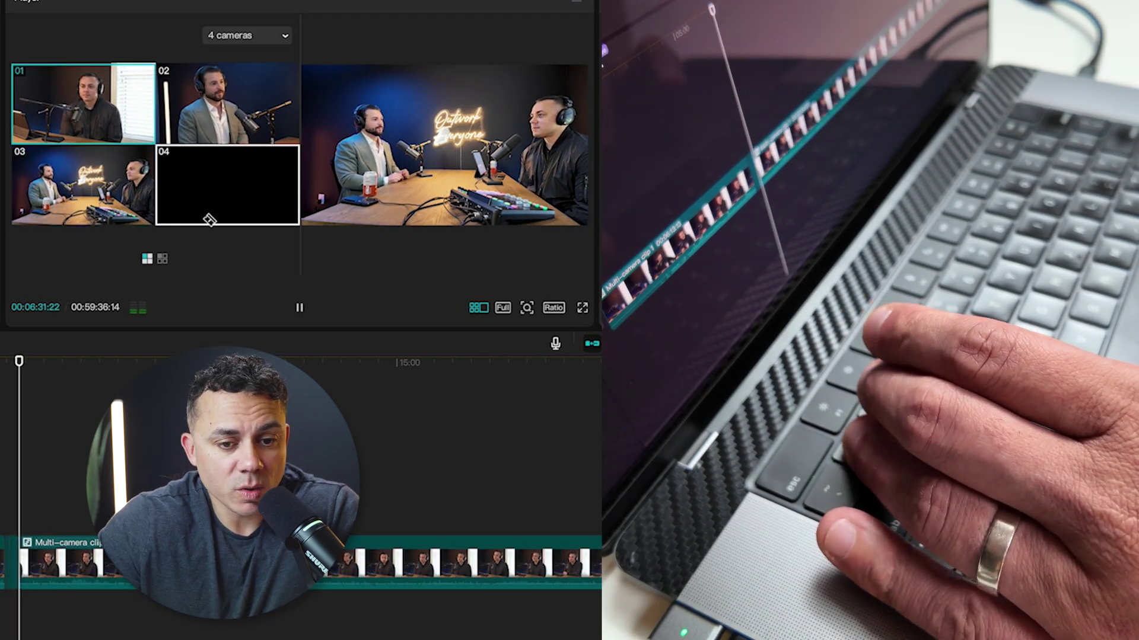
- Briefly try camera 04, settle on camera 03, pause, then resume at 2x speed
key("4")
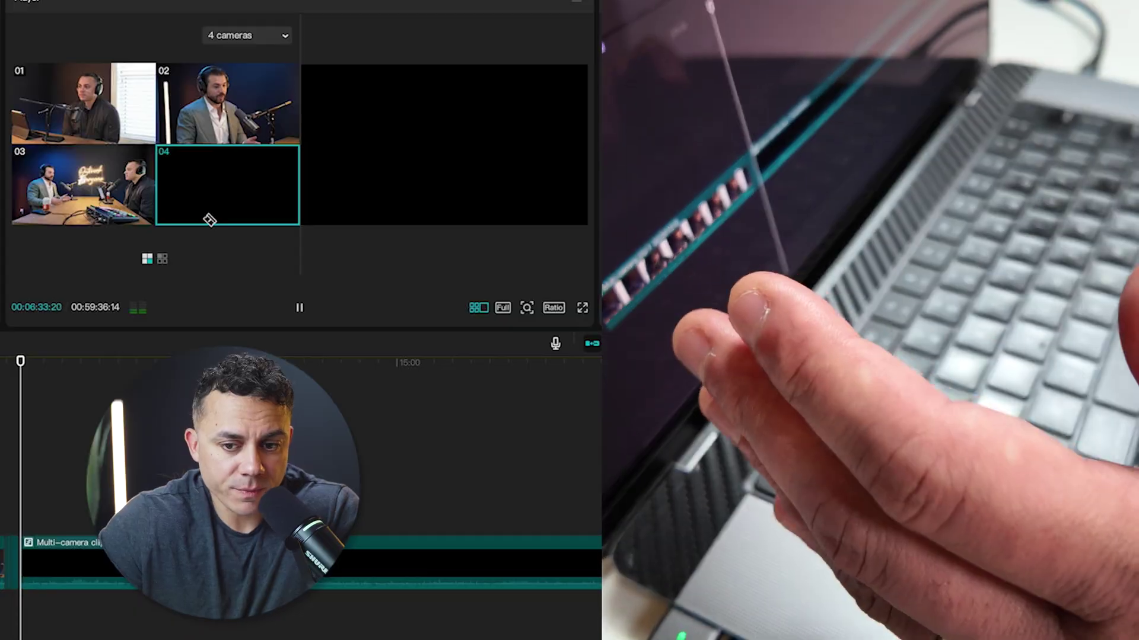
key("2")
key("3")
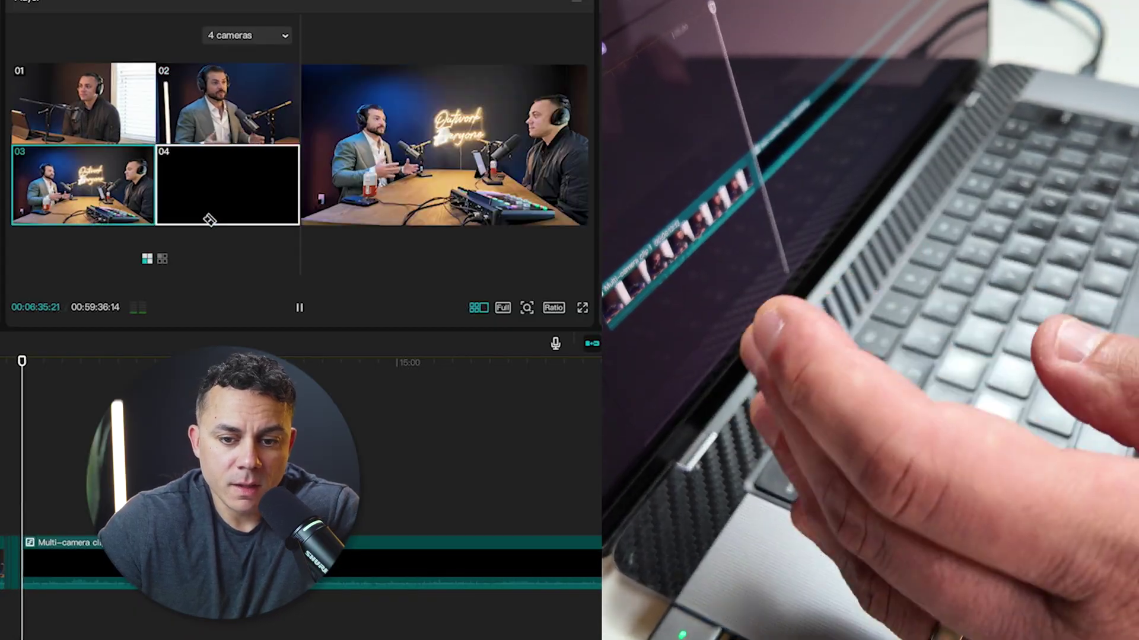
key("space")
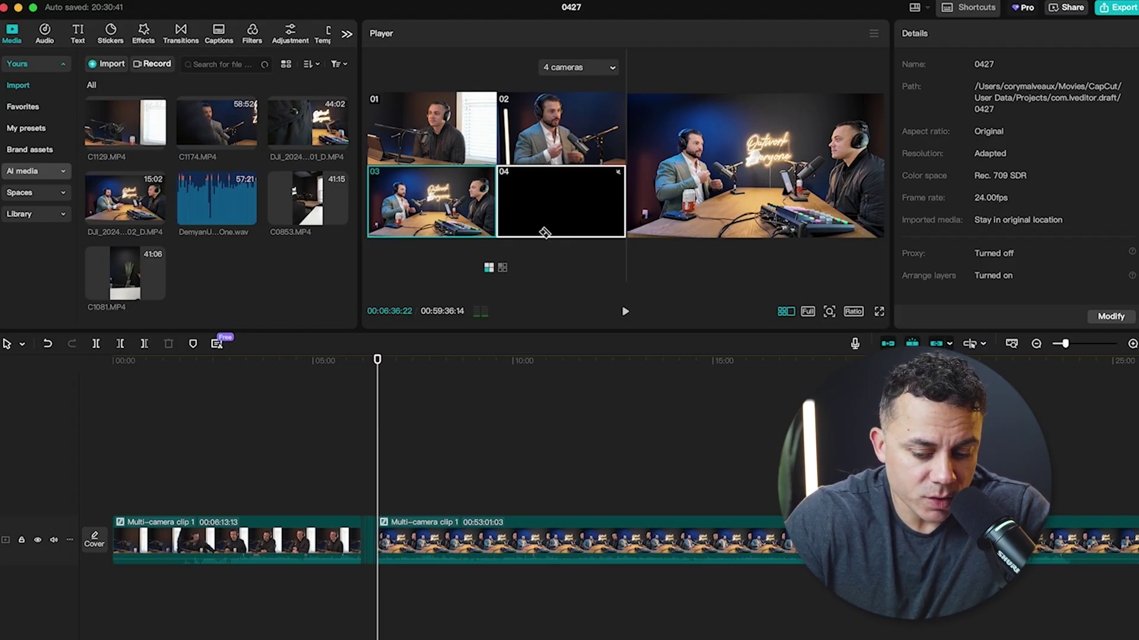
key("l")
key("l")
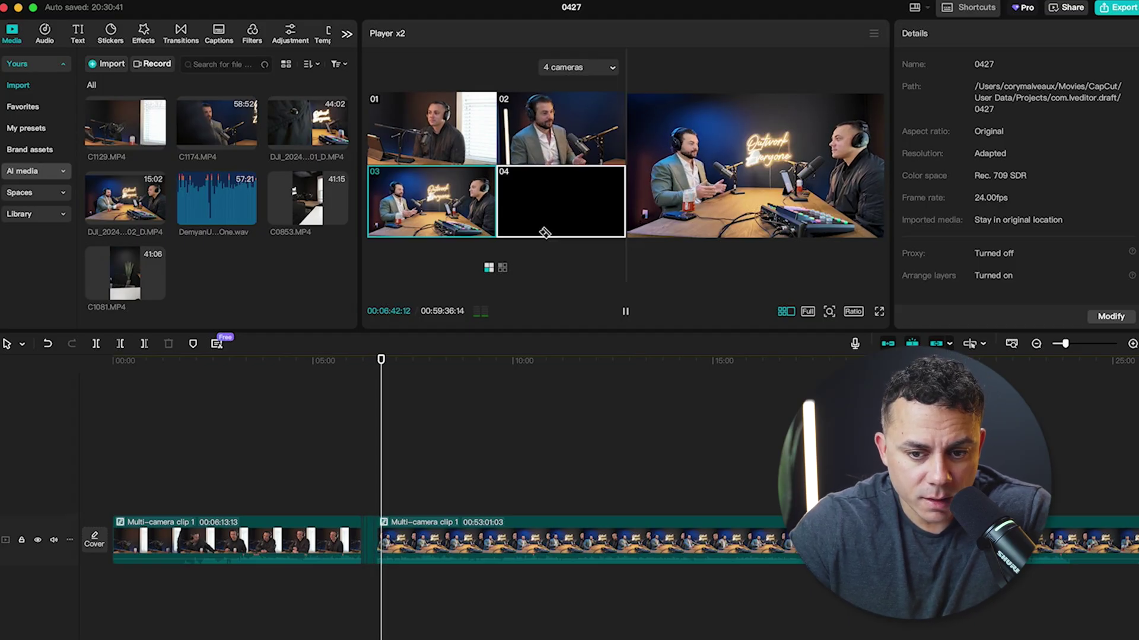
left_click(968, 7)
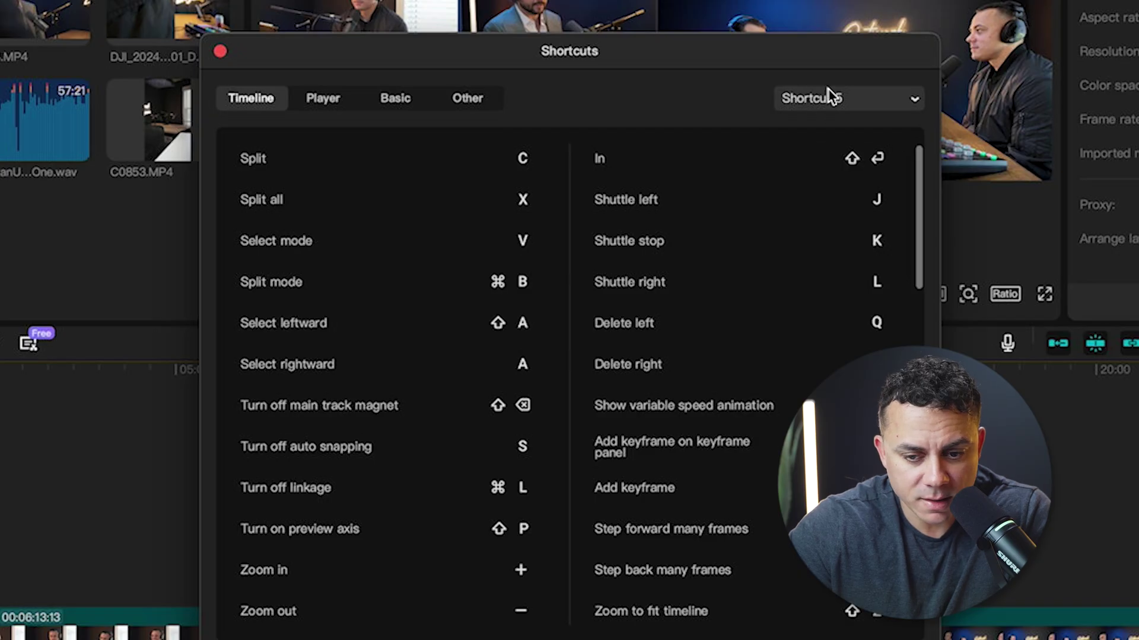
left_click(830, 94)
left_click(821, 89)
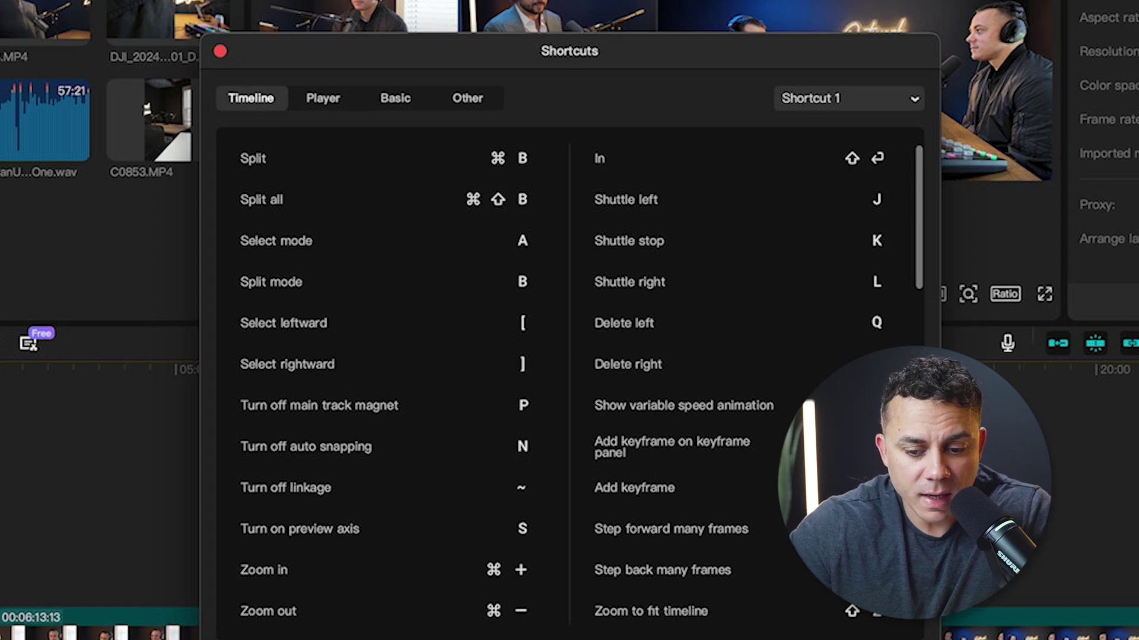
left_click(883, 639)
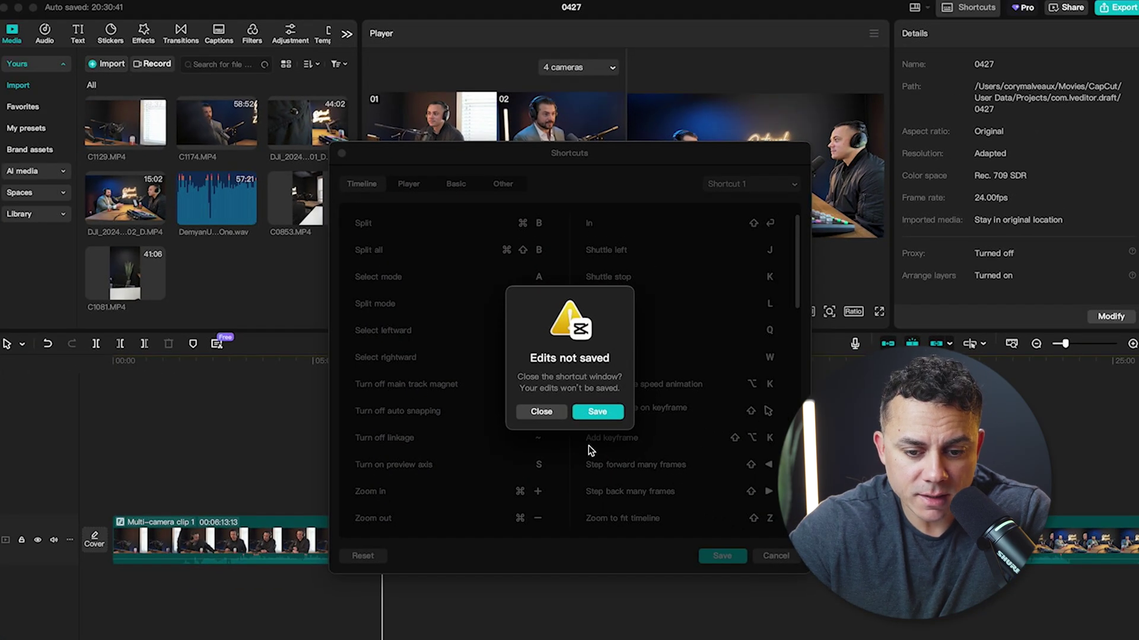
left_click(541, 412)
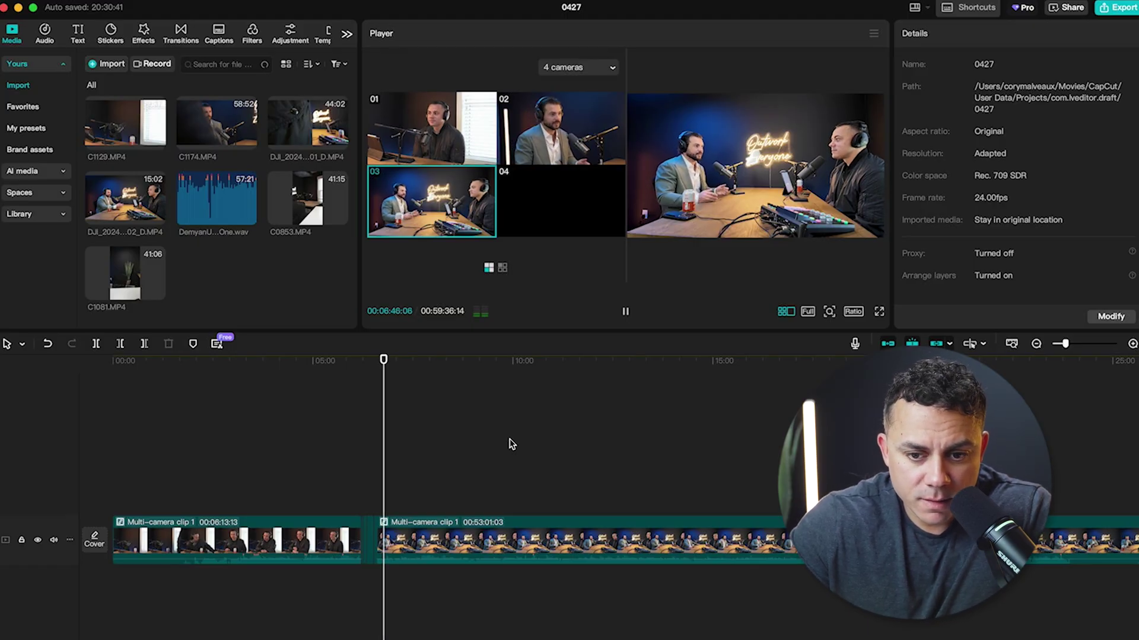
key("l")
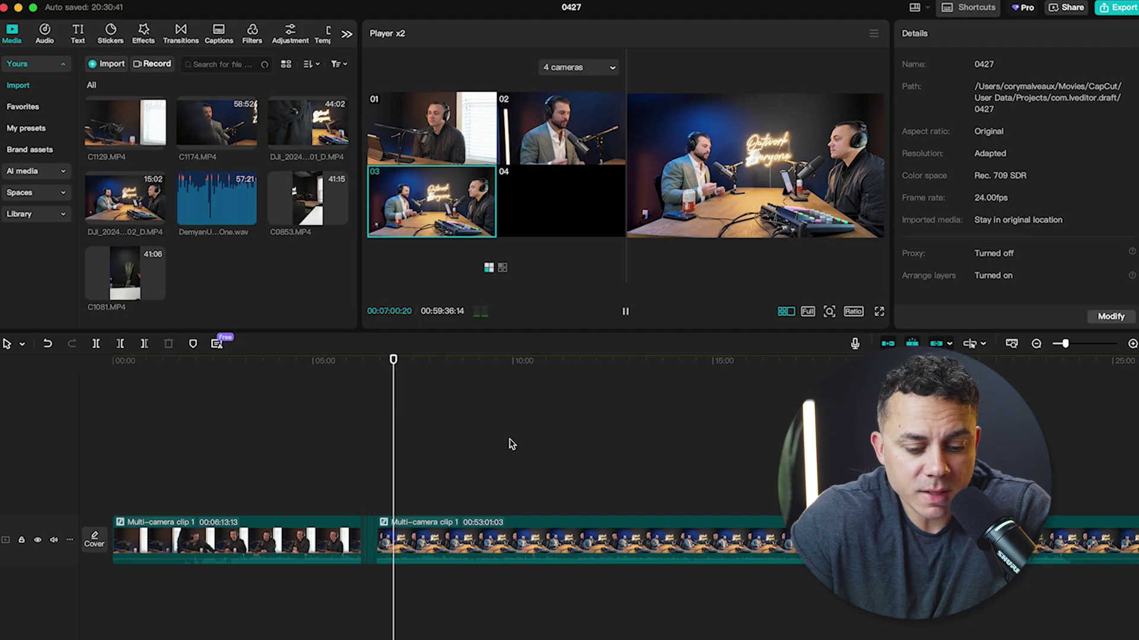
- Cut to cameras 01, 03 and 02 during playback, then jump back to about 06:03
key("1")
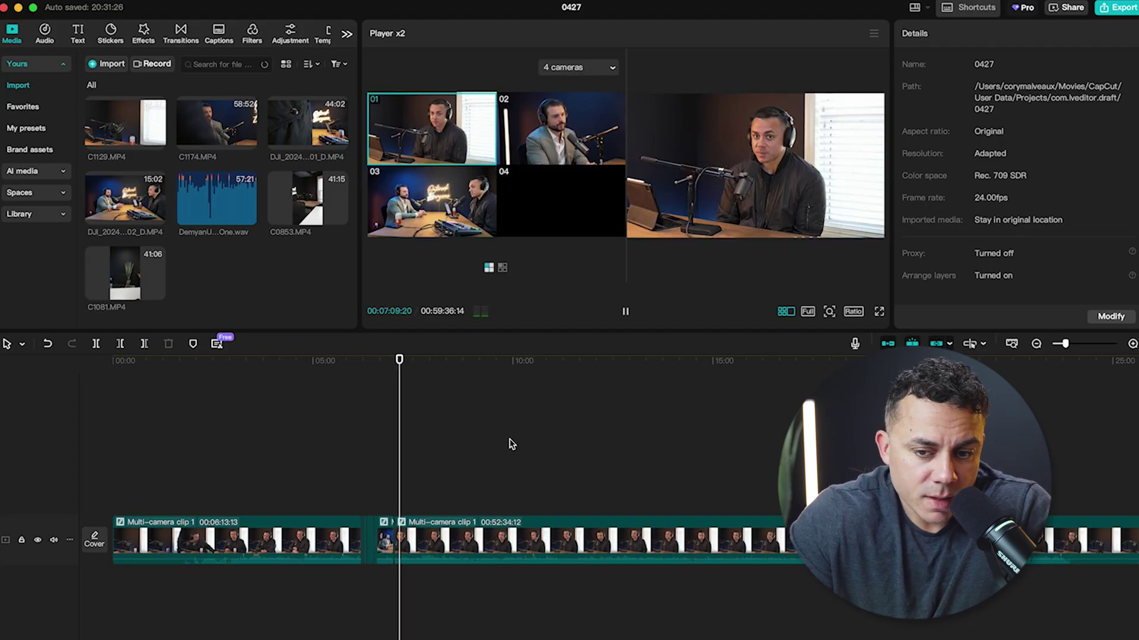
key("3")
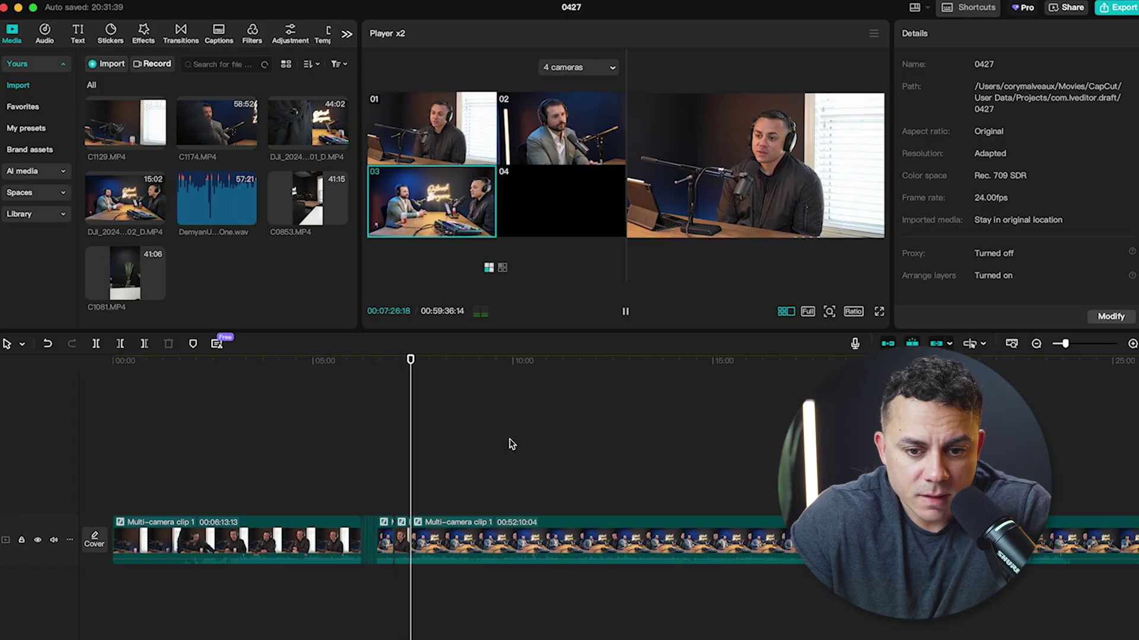
key("2")
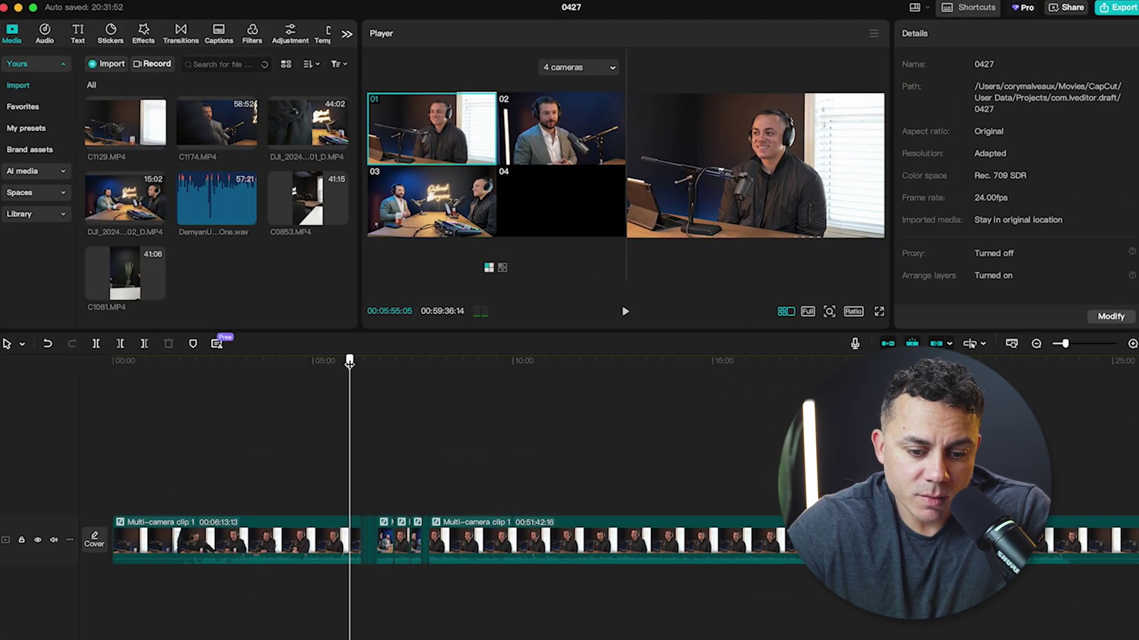
left_click_drag(349, 363, 356, 363)
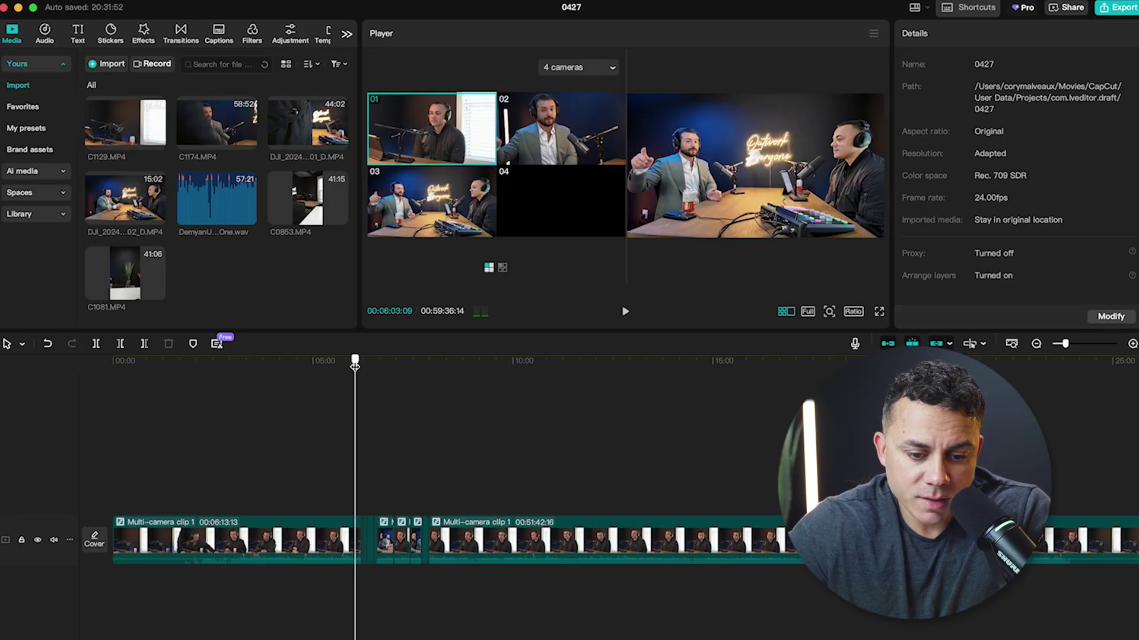
- Switch the short multicam segment around 07:35 to camera 02's close-up
left_click(369, 528)
left_click(416, 448)
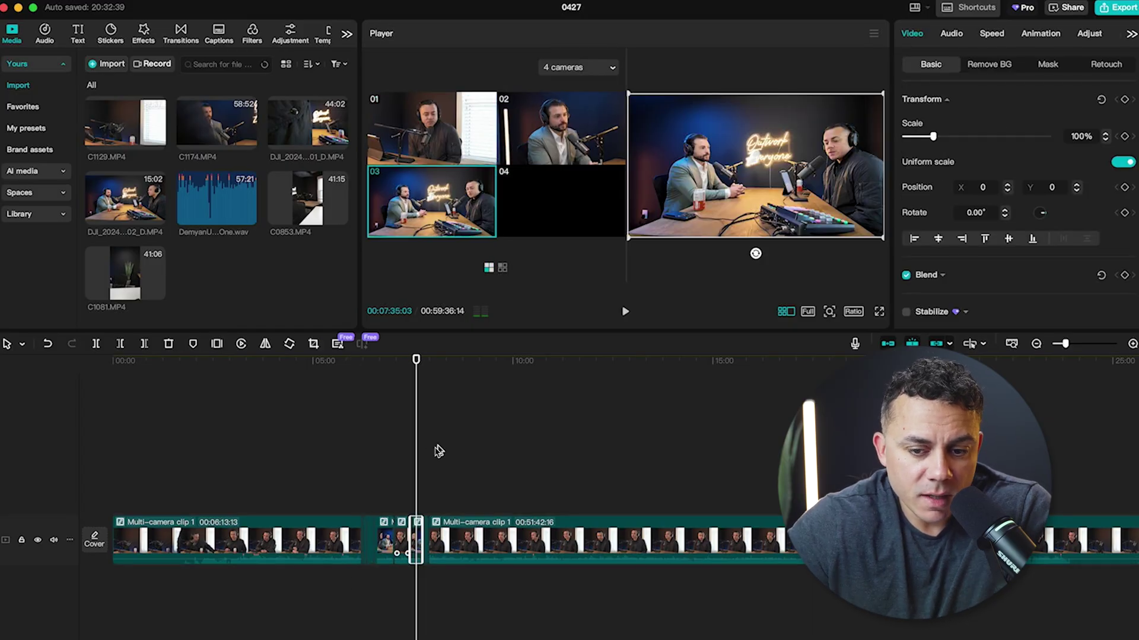
mouse_move(419, 366)
left_mouse_down()
mouse_move(398, 365)
mouse_move(416, 368)
left_mouse_up()
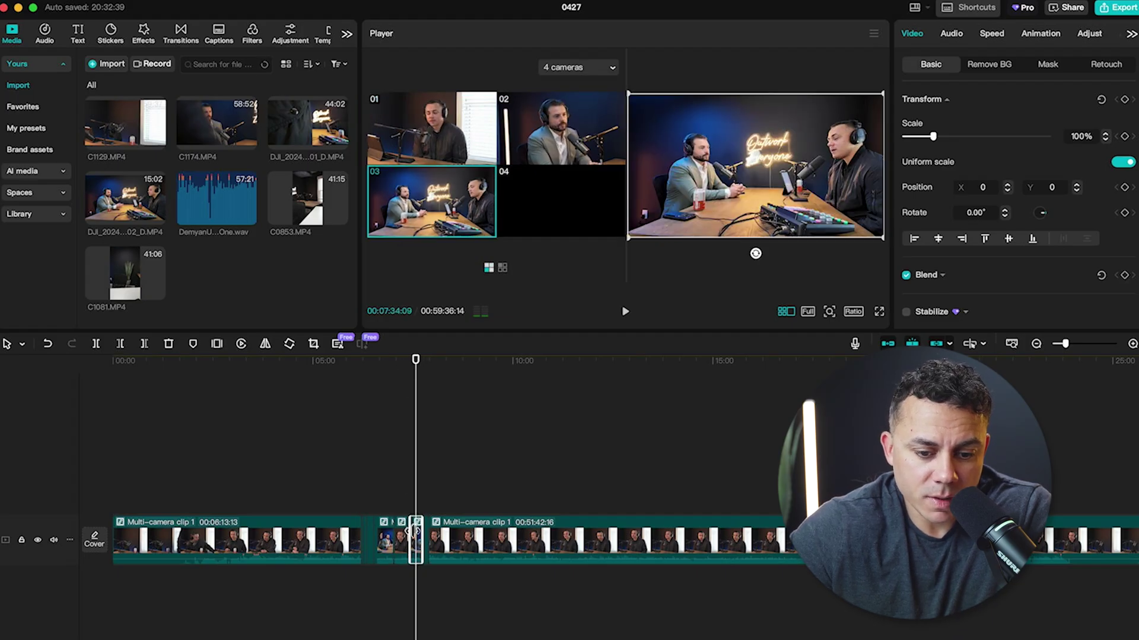
left_click(575, 144)
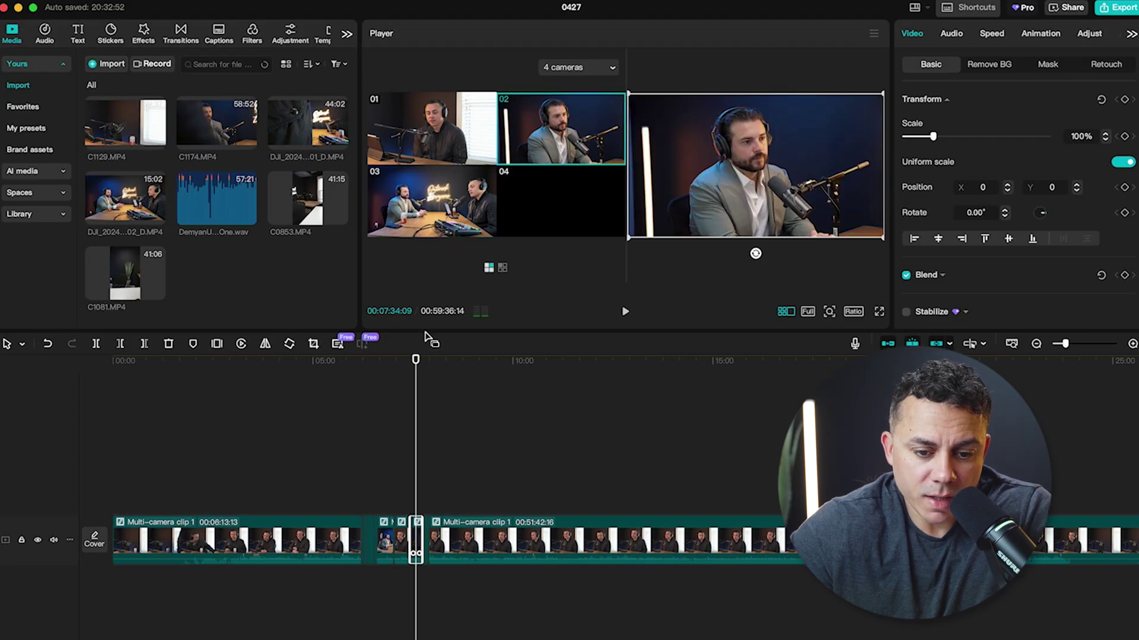
mouse_move(415, 365)
left_mouse_down()
mouse_move(374, 364)
mouse_move(423, 365)
left_mouse_up()
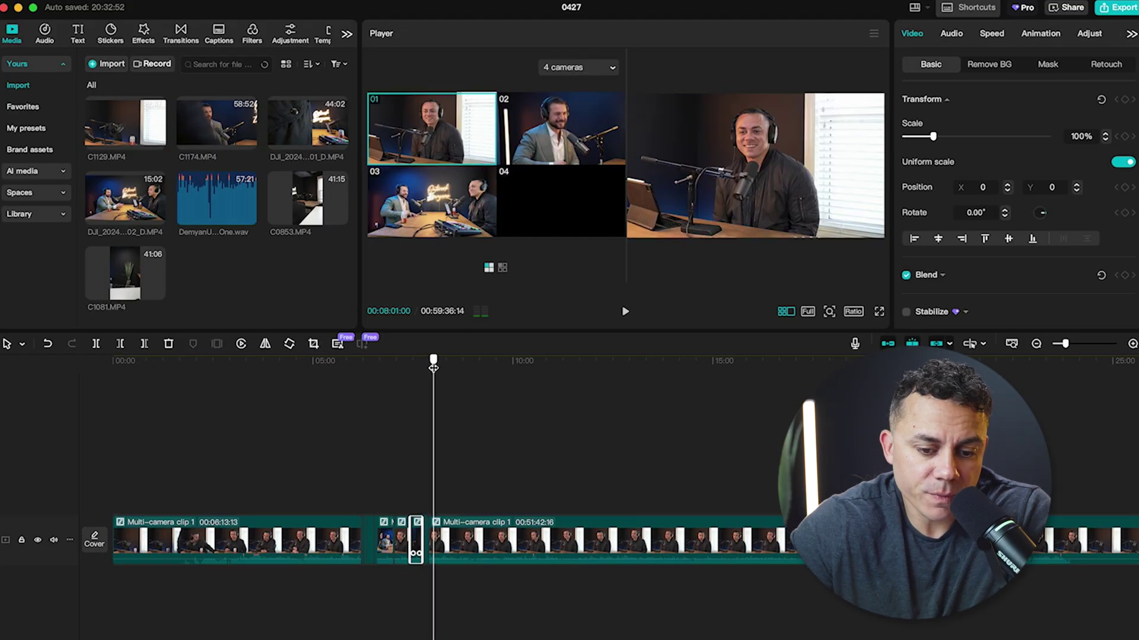
left_click_drag(434, 367, 422, 366)
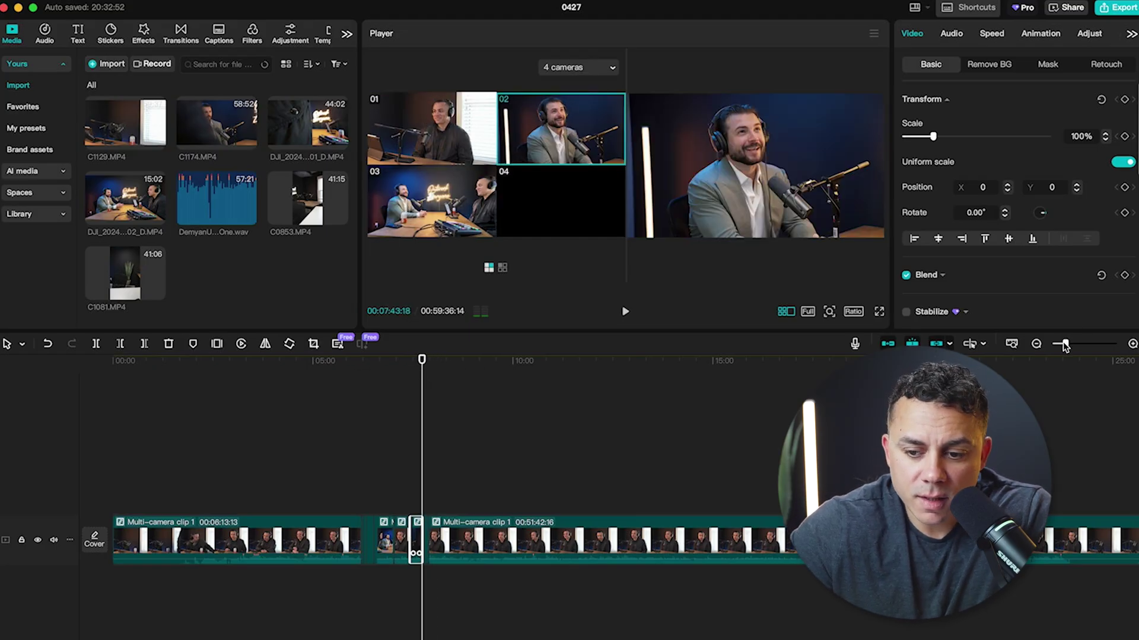
- Zoom the timeline, return to 07:38, and cut to camera 01 then camera 03
left_click_drag(1066, 347, 1080, 345)
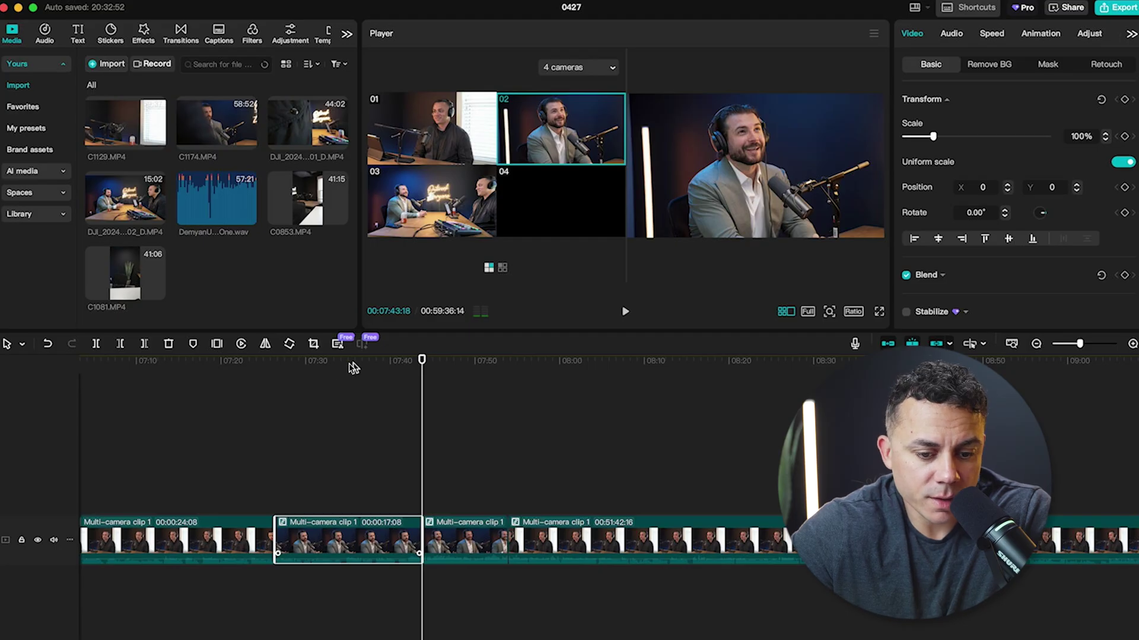
left_click_drag(423, 366, 380, 366)
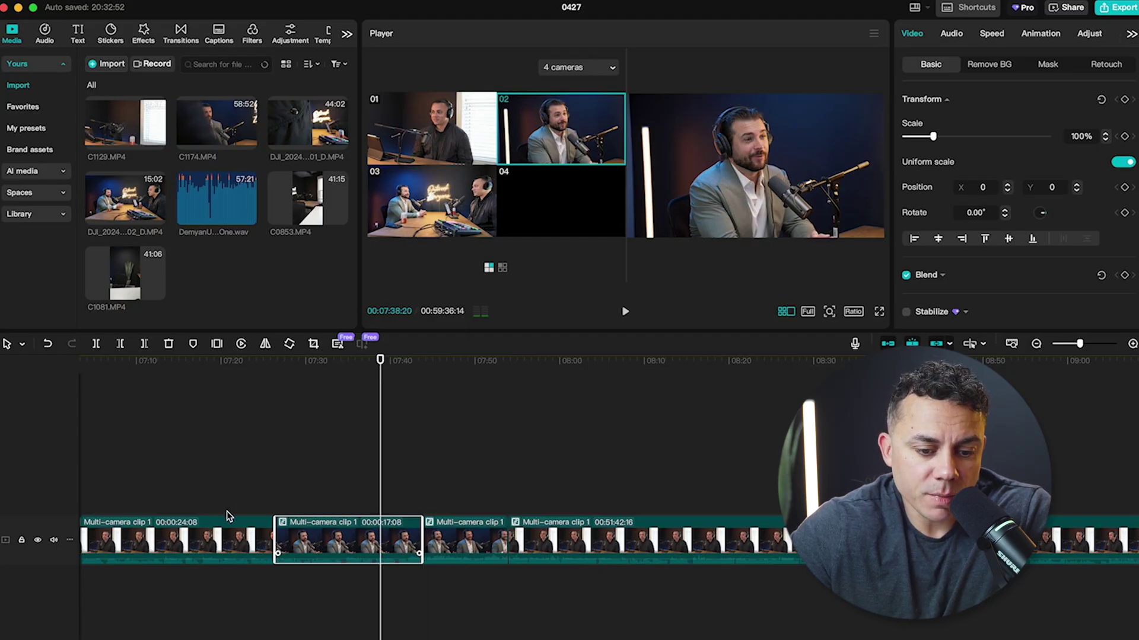
left_click(228, 531)
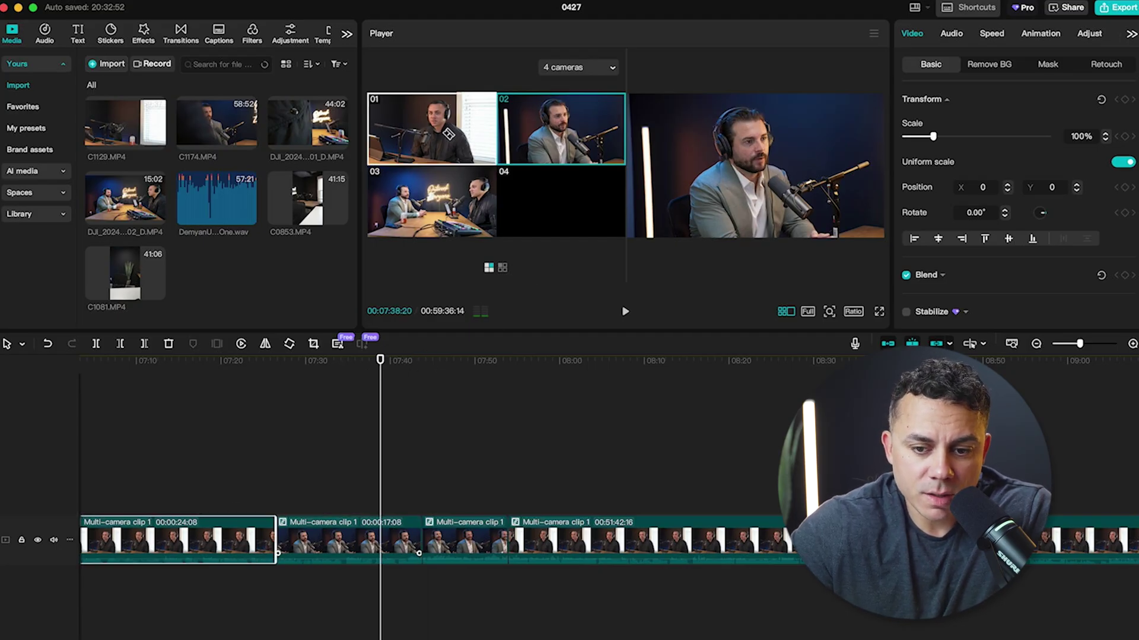
left_click(449, 134)
left_click(544, 143)
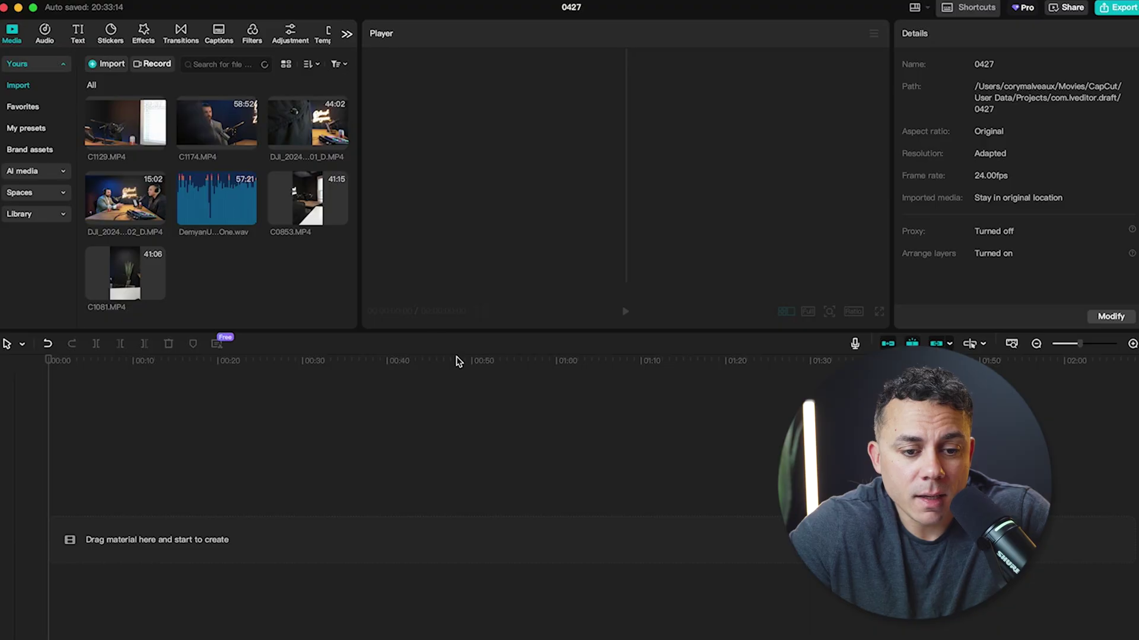
- Preview the C0853.MP4 camera clip from the media library
left_click(316, 209)
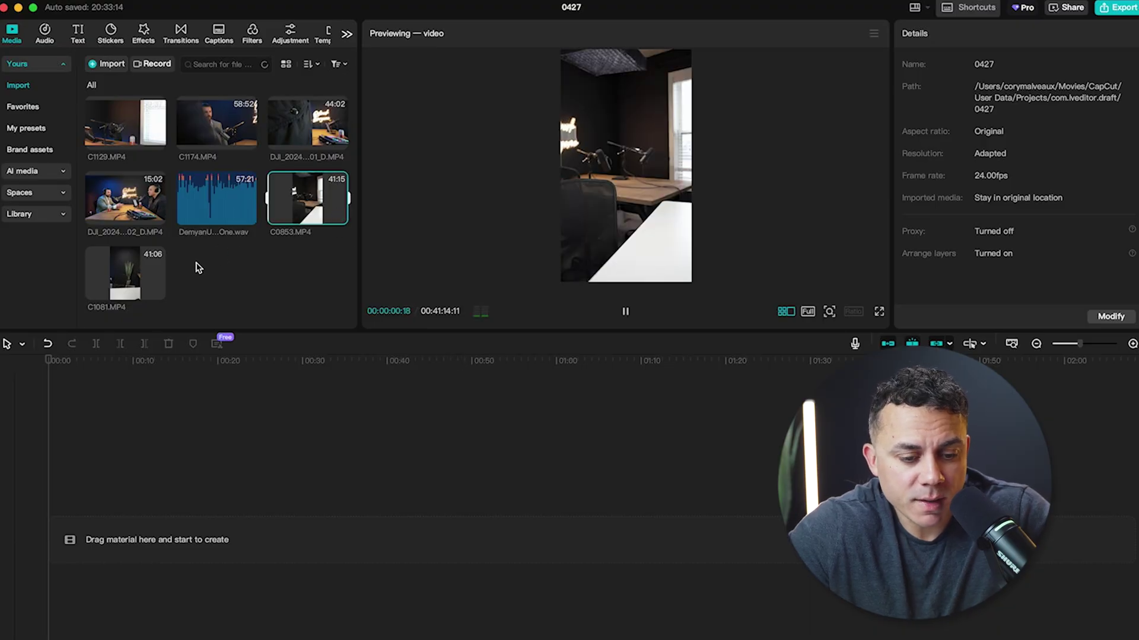
- Add C0853 and C1081 to the timeline and stack C0853 on a new track above C1081
left_click(149, 276)
left_click(332, 211, "super")
left_click_drag(332, 211, 168, 525)
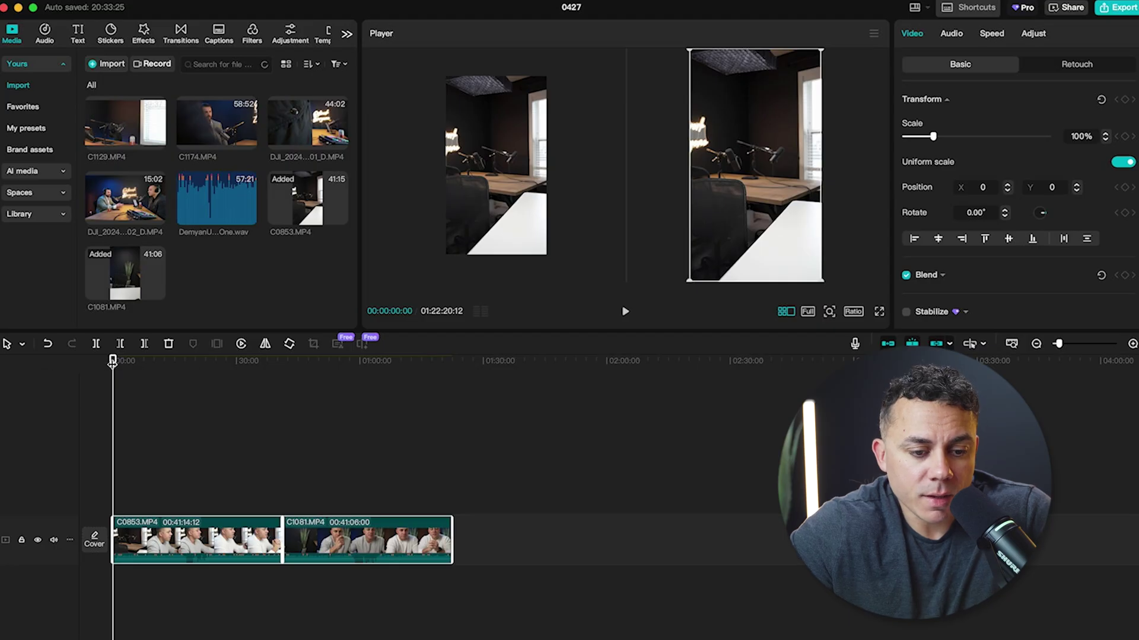
left_click_drag(112, 362, 349, 370)
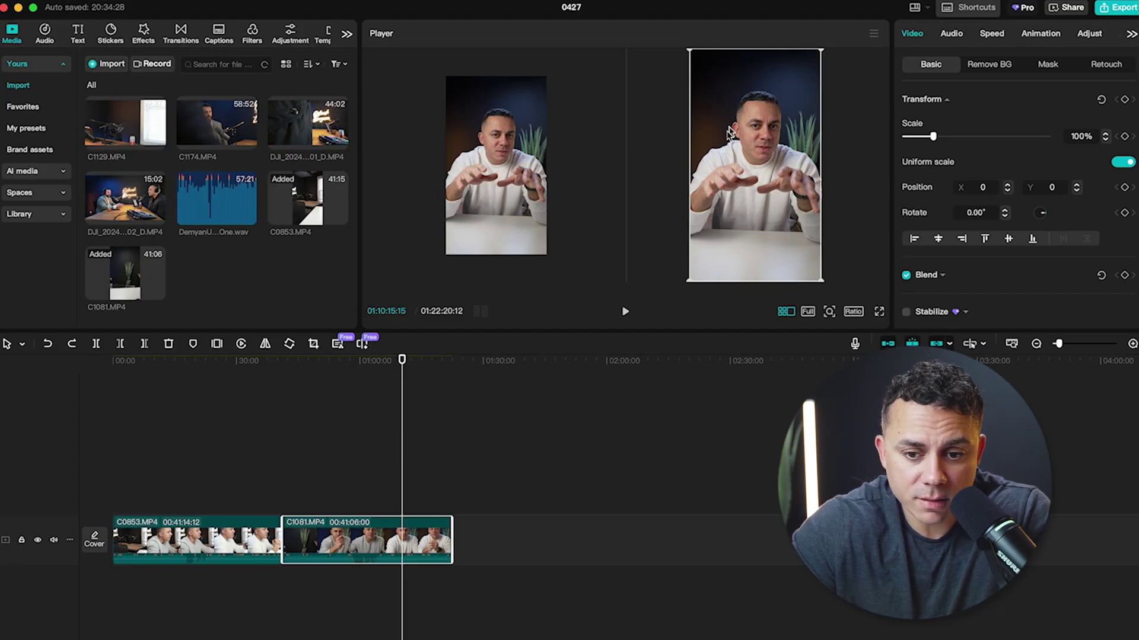
left_click_drag(402, 367, 317, 378)
left_click(231, 525)
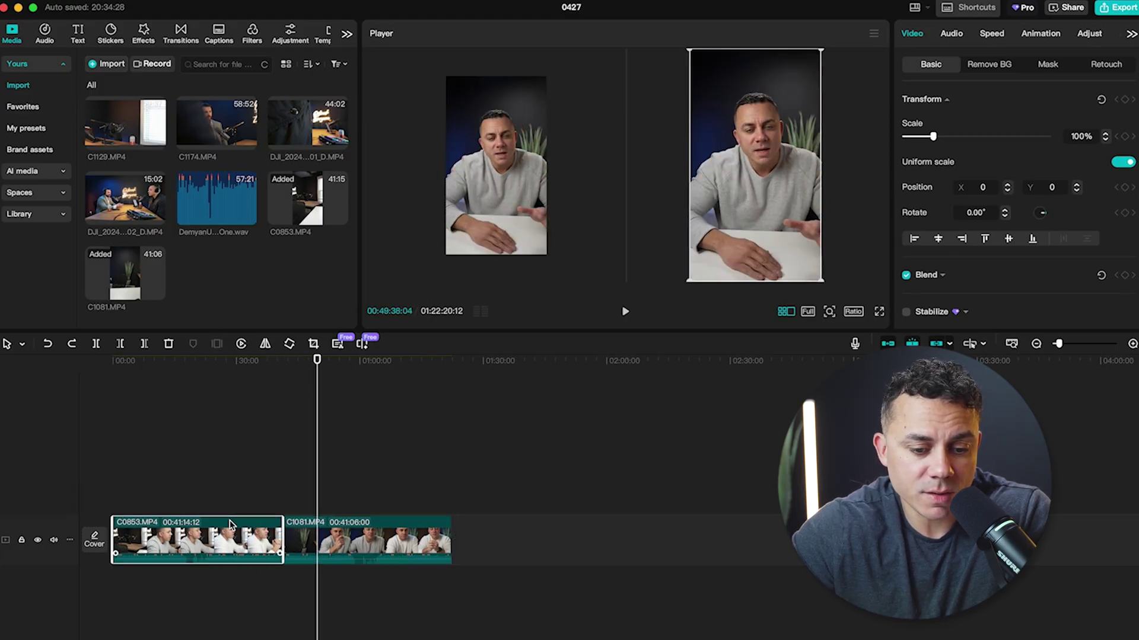
left_click_drag(231, 525, 231, 473)
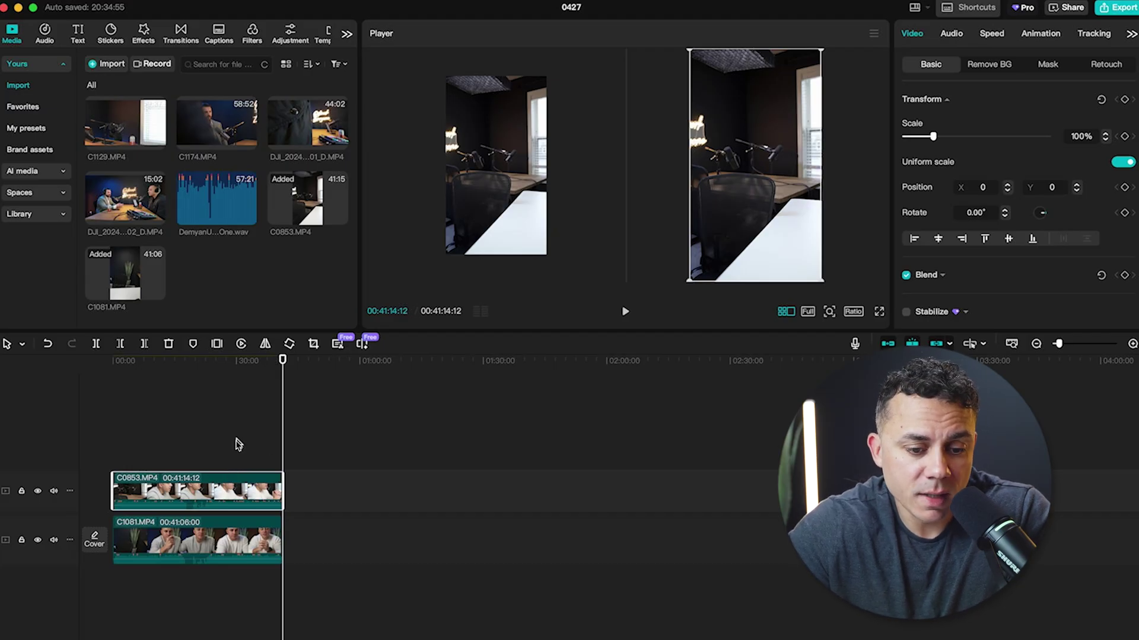
key("super+z")
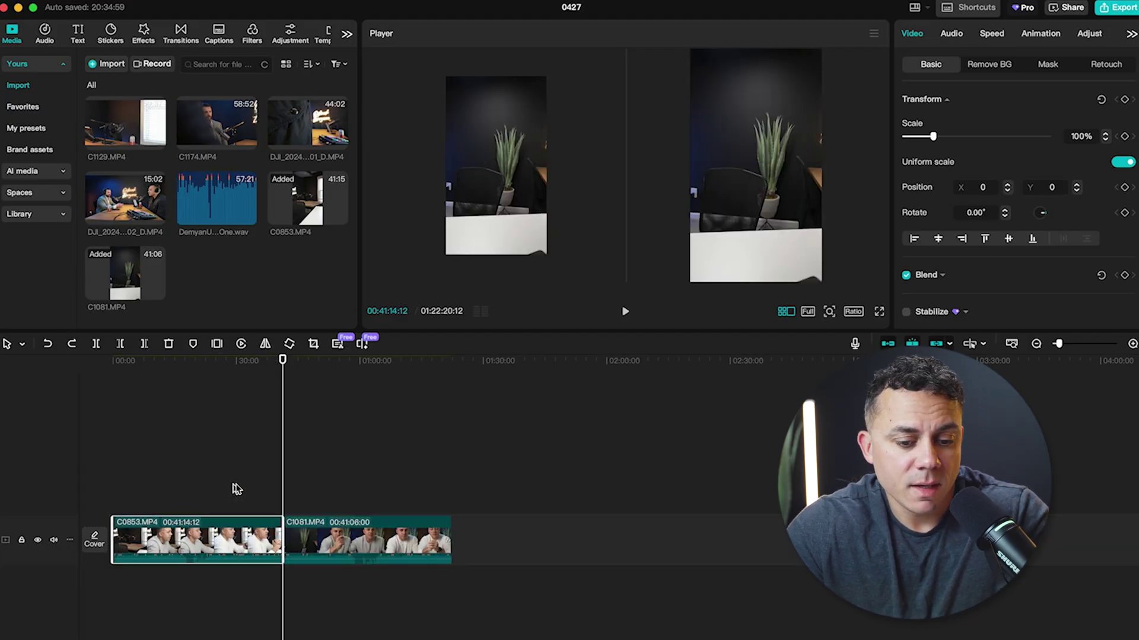
left_click_drag(238, 522, 235, 478)
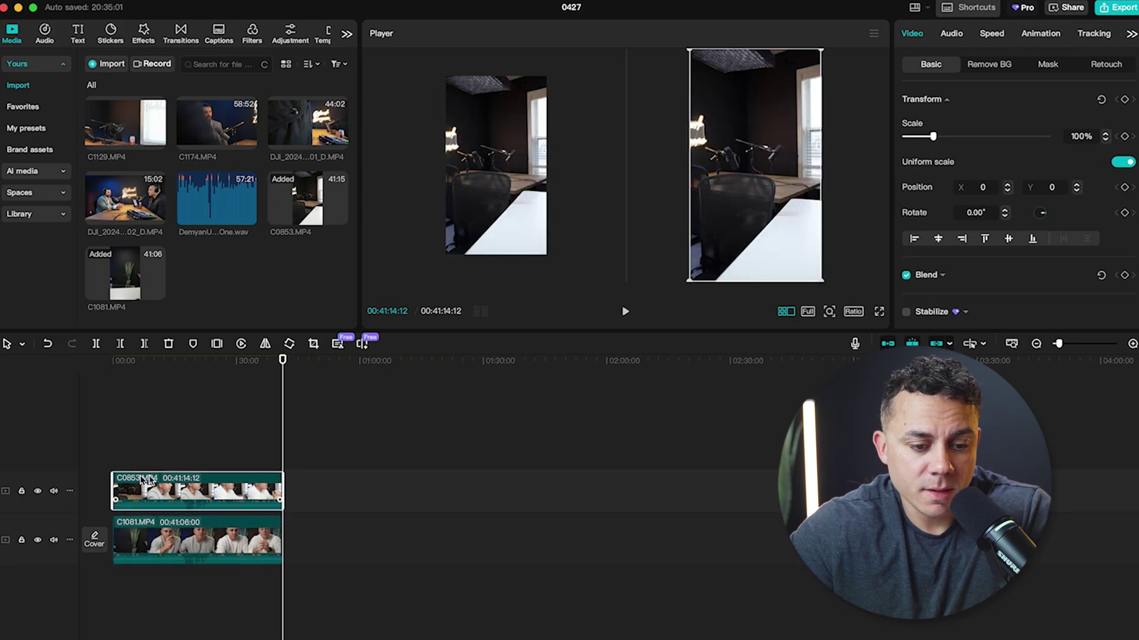
left_click_drag(283, 360, 205, 359)
left_click(174, 534)
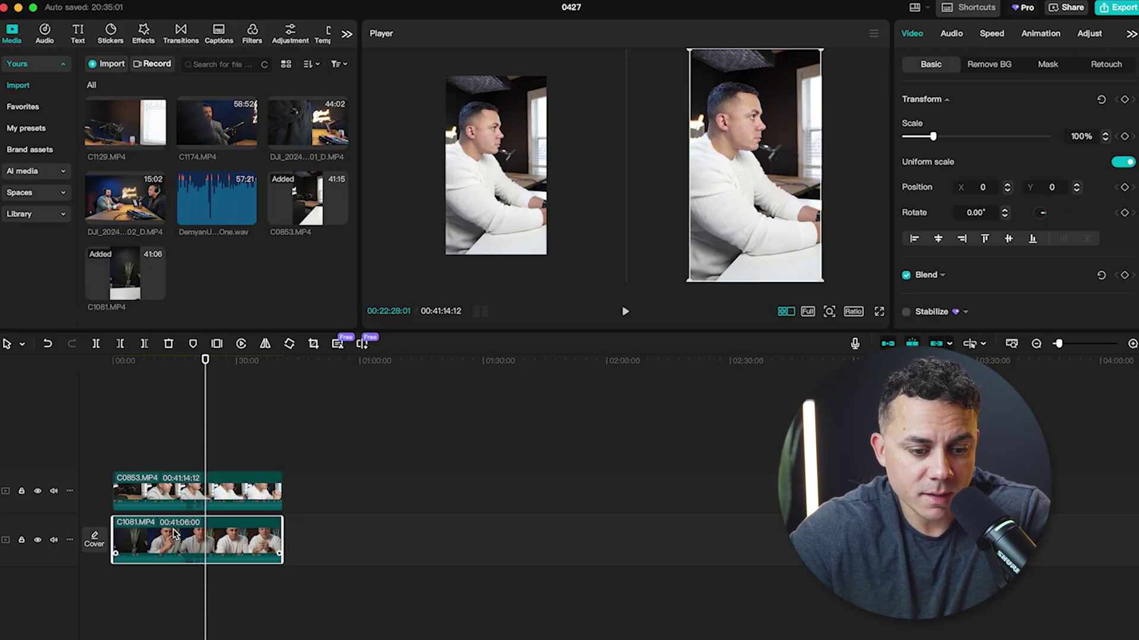
left_click(38, 491)
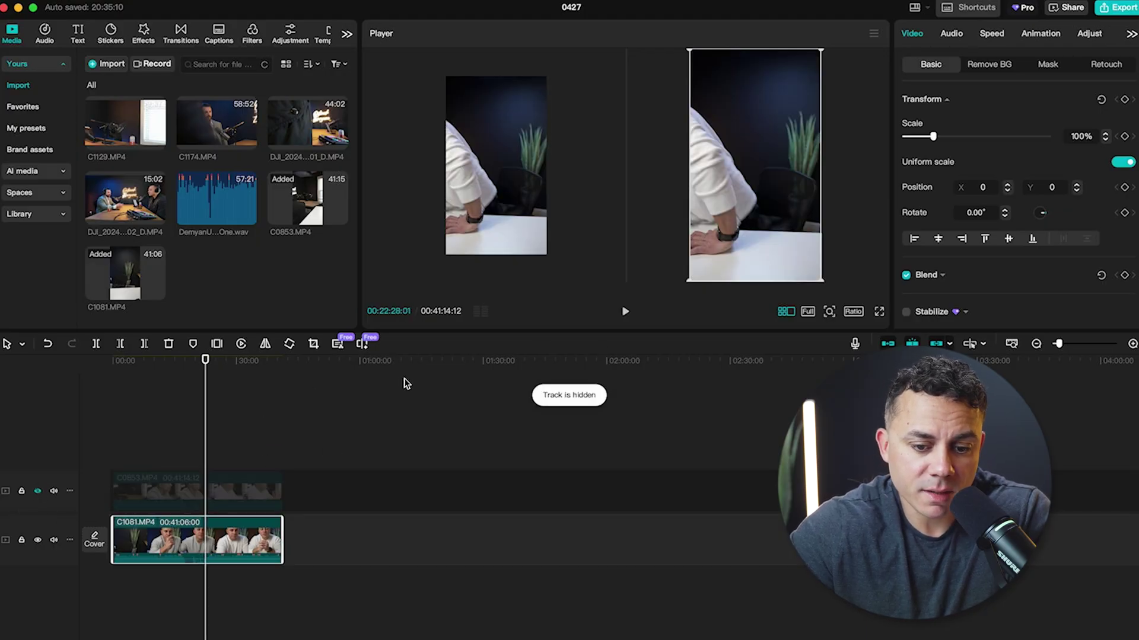
mouse_move(206, 360)
left_mouse_down()
mouse_move(247, 360)
mouse_move(217, 360)
left_mouse_up()
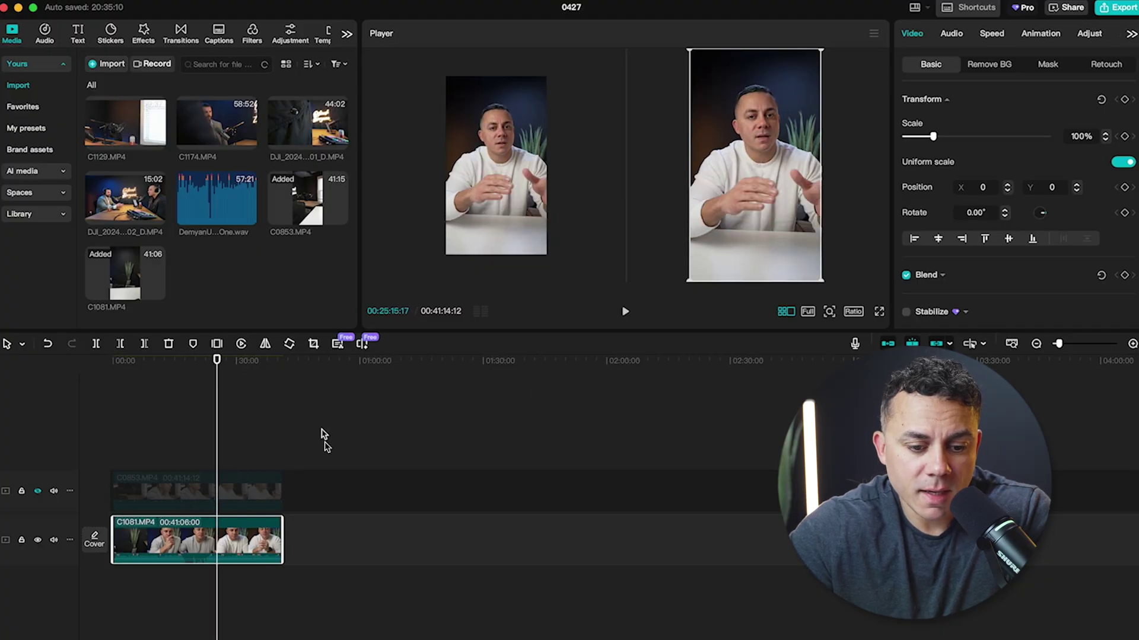
left_click(38, 491)
mouse_move(348, 429)
left_mouse_down()
mouse_move(343, 560)
mouse_move(218, 584)
left_mouse_up()
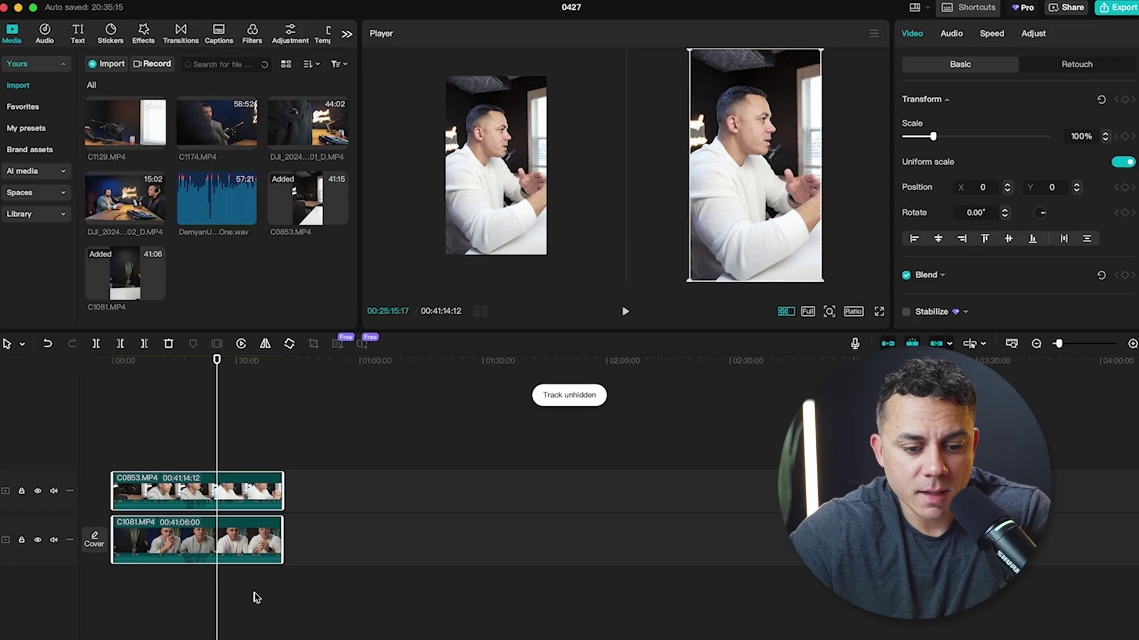
- Merge C0853 and C1081 into Multi-camera clip 1 using Auto sync
right_click(246, 537)
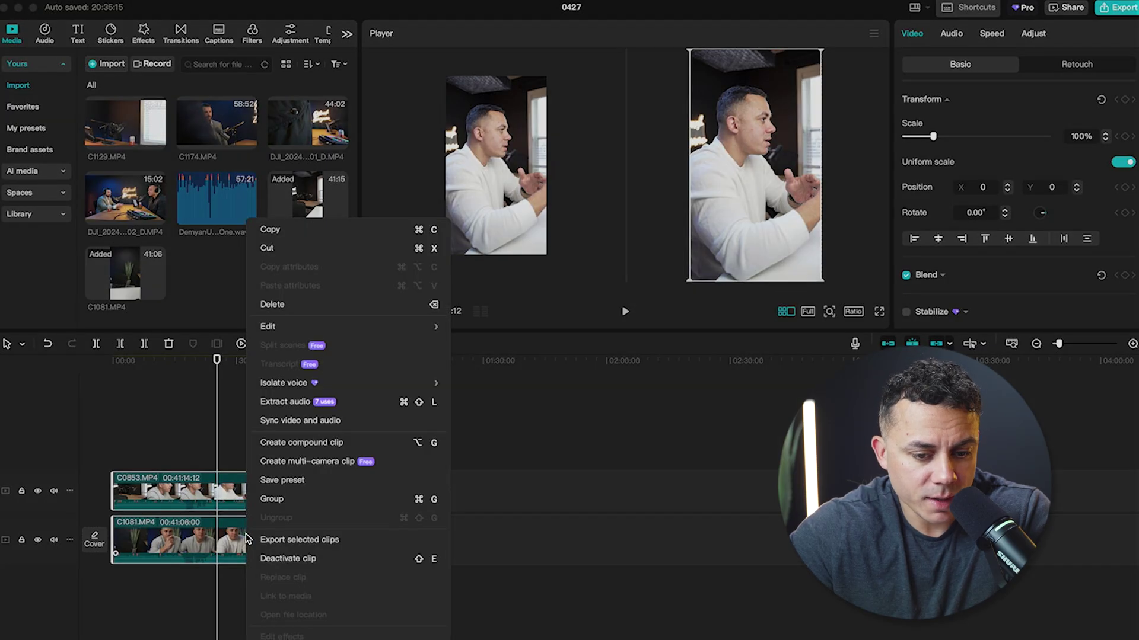
left_click(339, 469)
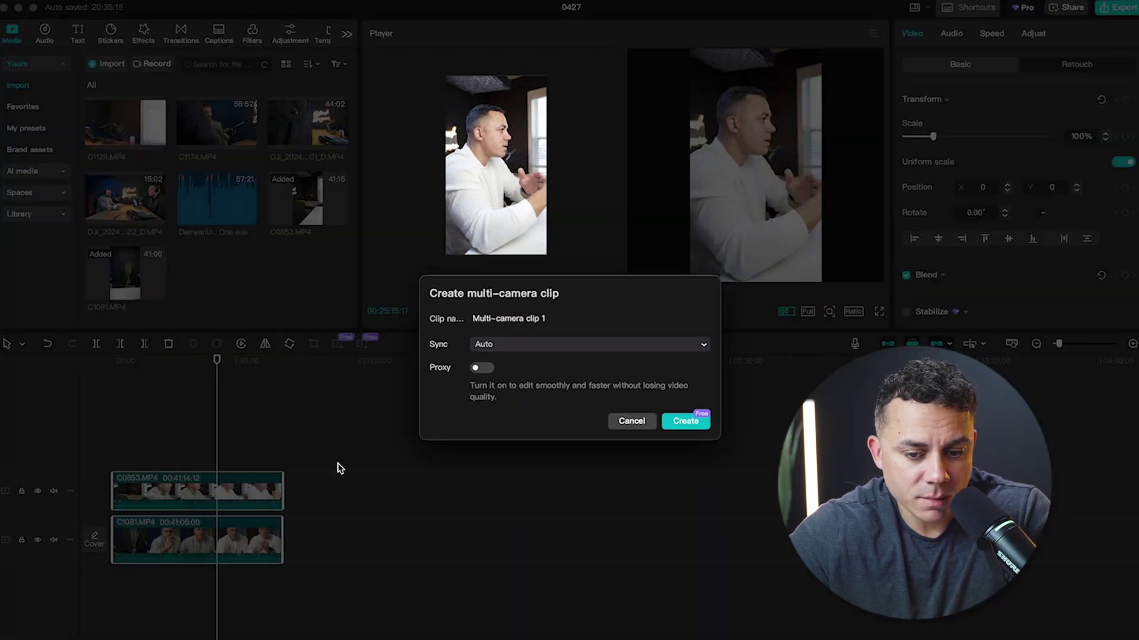
left_click(565, 350)
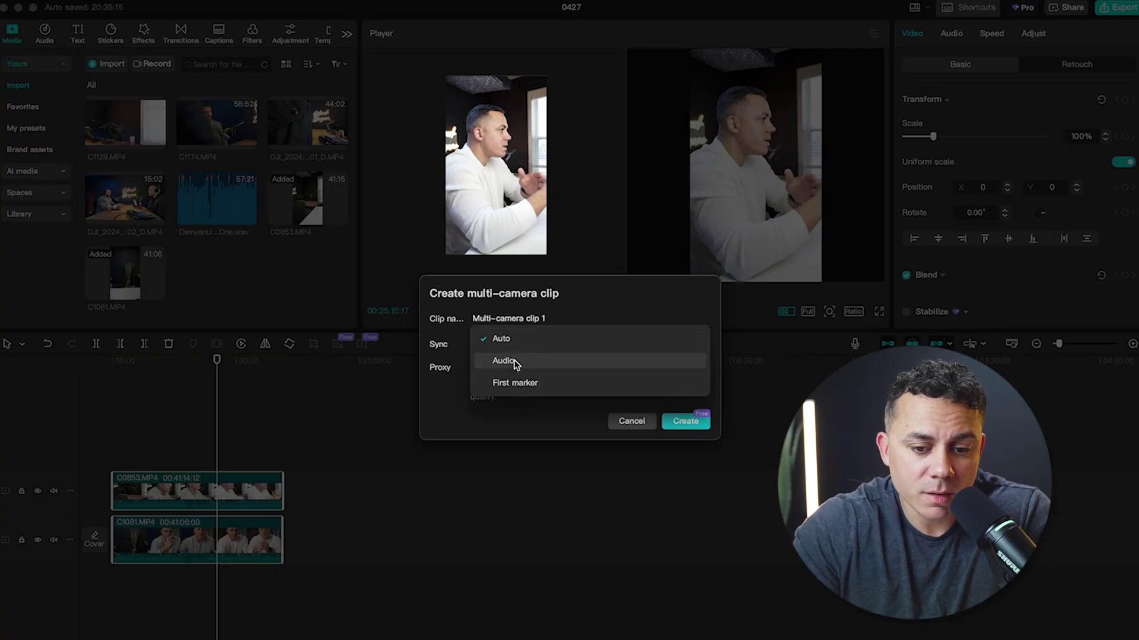
left_click(508, 339)
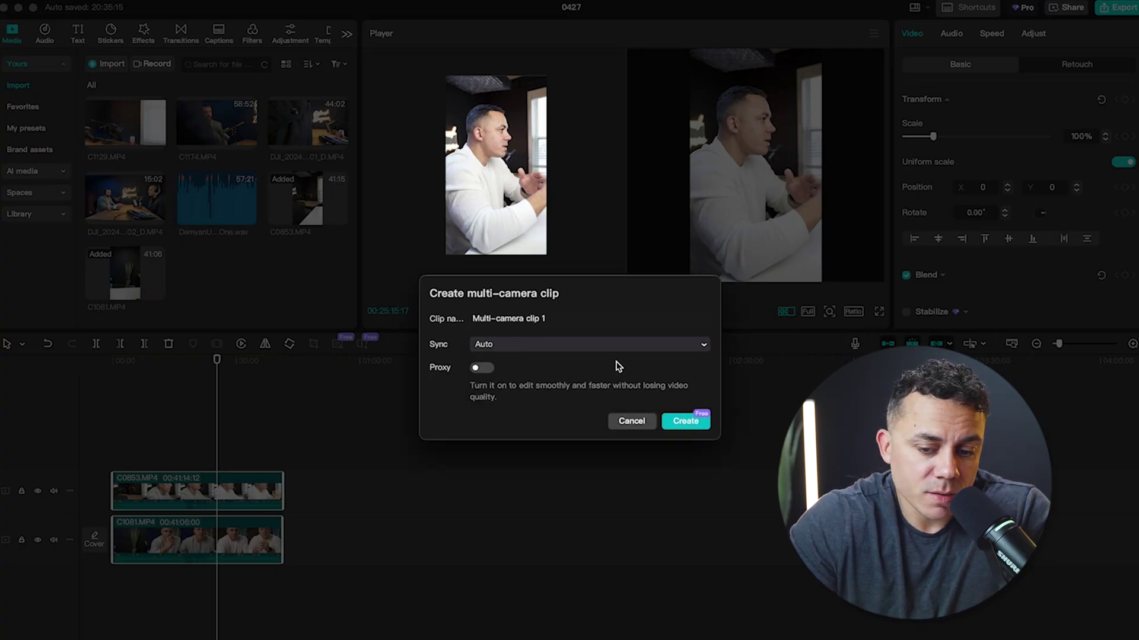
left_click(684, 421)
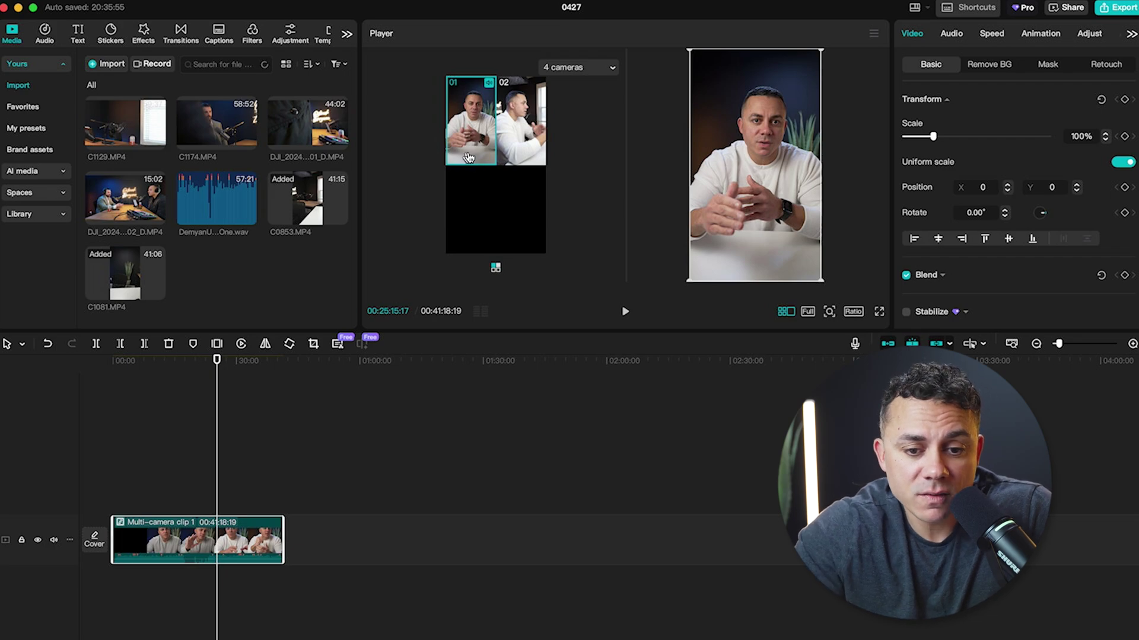
- Compare the camera 02 and camera 01 angles, ending on camera 01 near 04:10
left_click(519, 149)
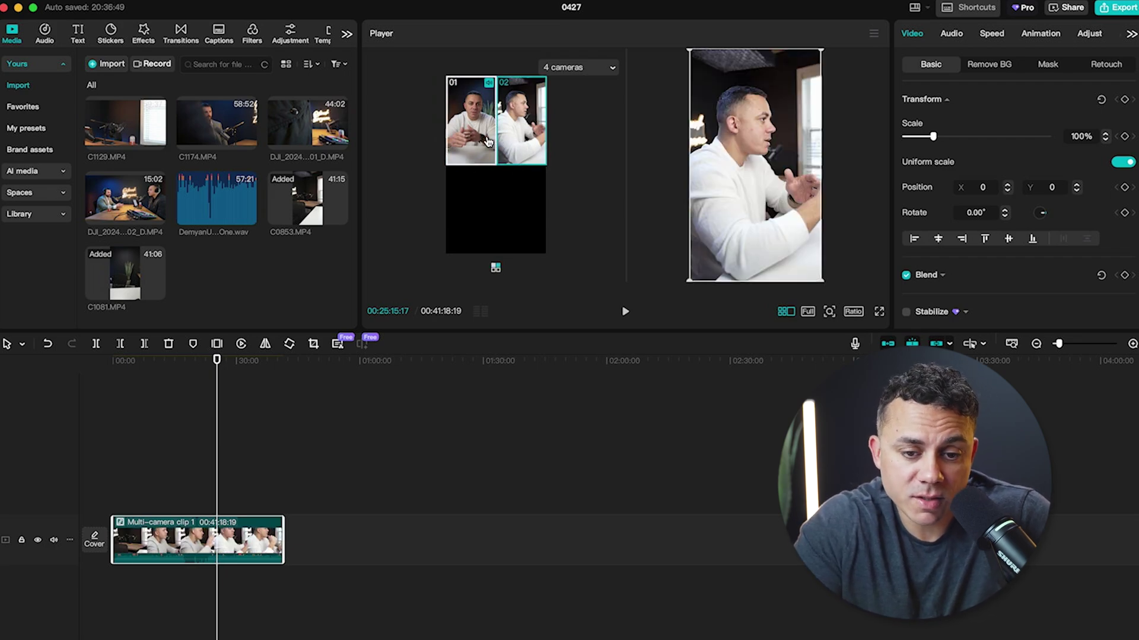
left_click(486, 142)
left_click(517, 138)
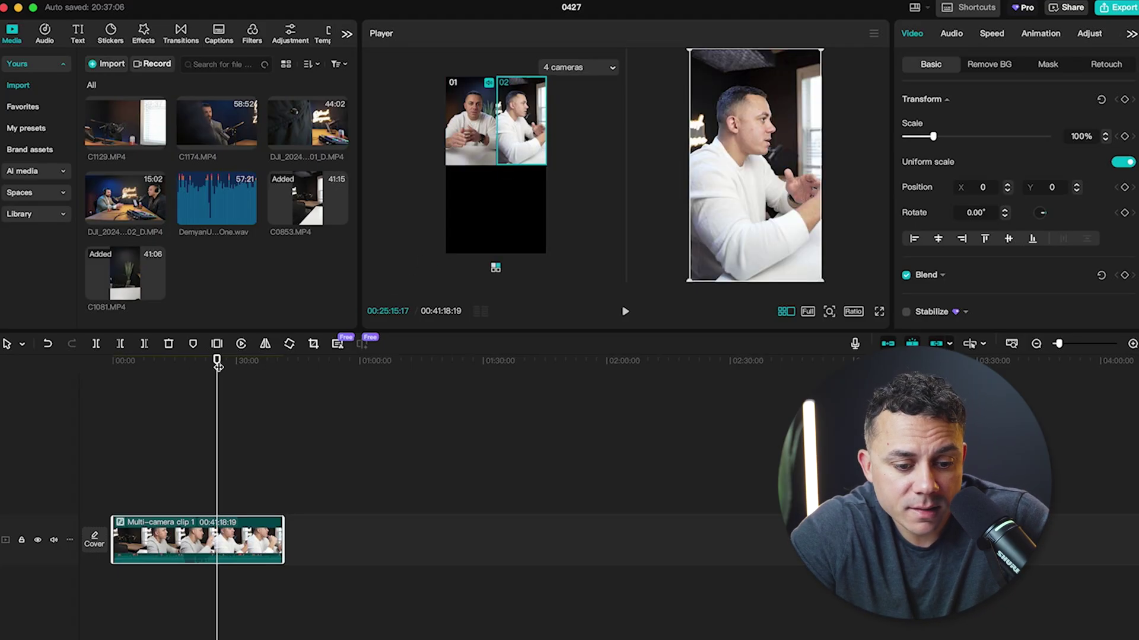
left_click_drag(217, 364, 137, 360)
left_click(474, 130)
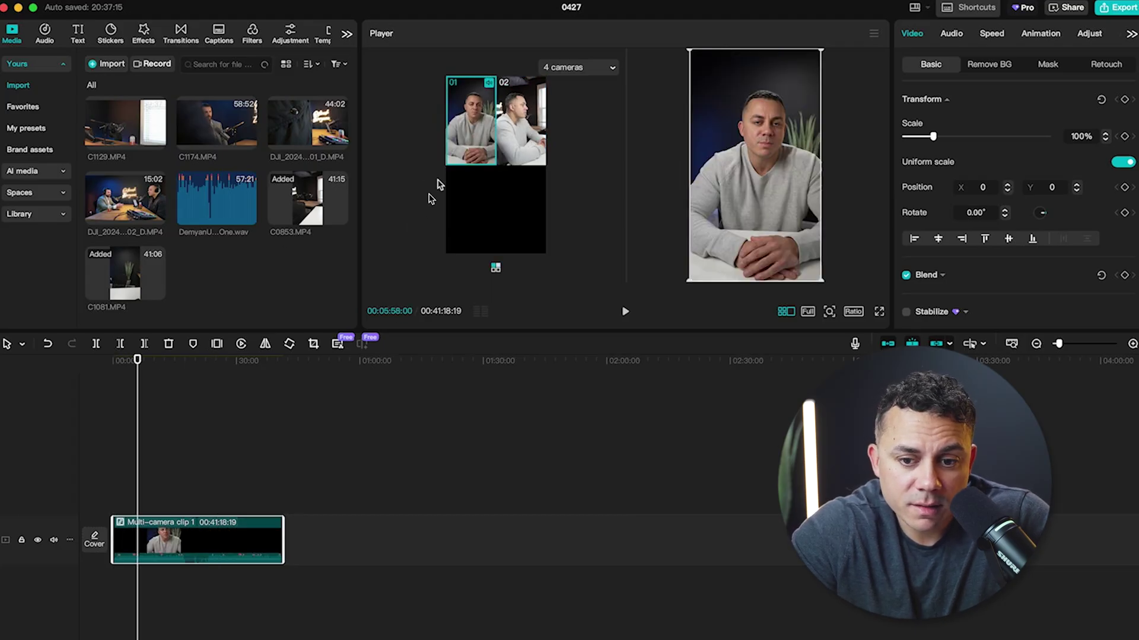
left_click_drag(137, 362, 130, 361)
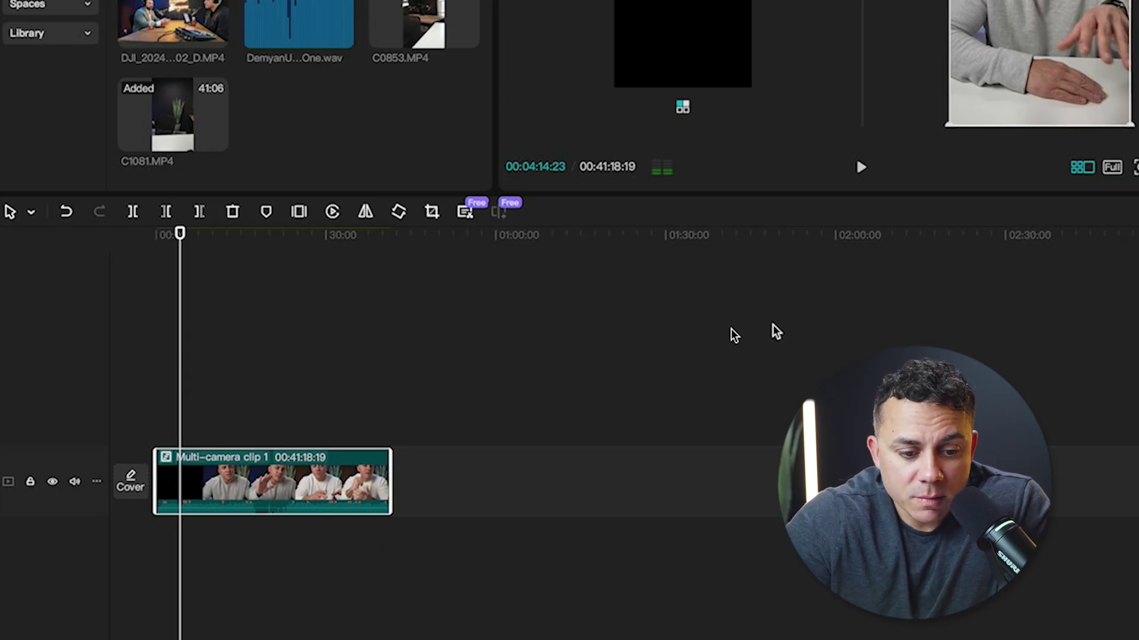
- Split the multi-camera clip at 04:14 and again at 05:54
left_click(134, 212)
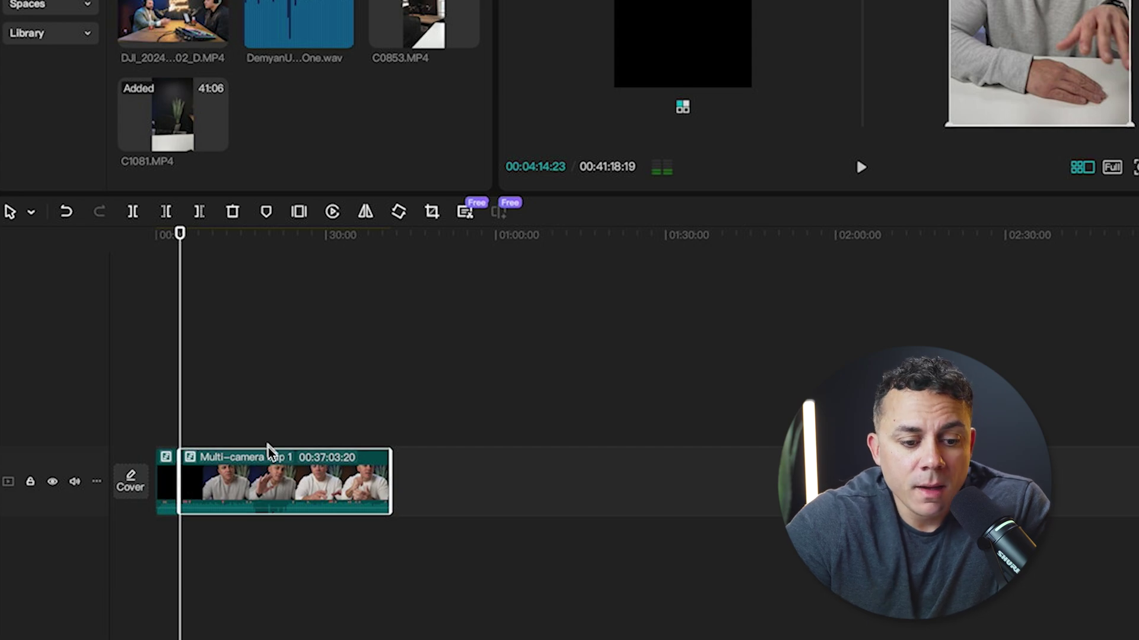
left_click_drag(180, 235, 189, 234)
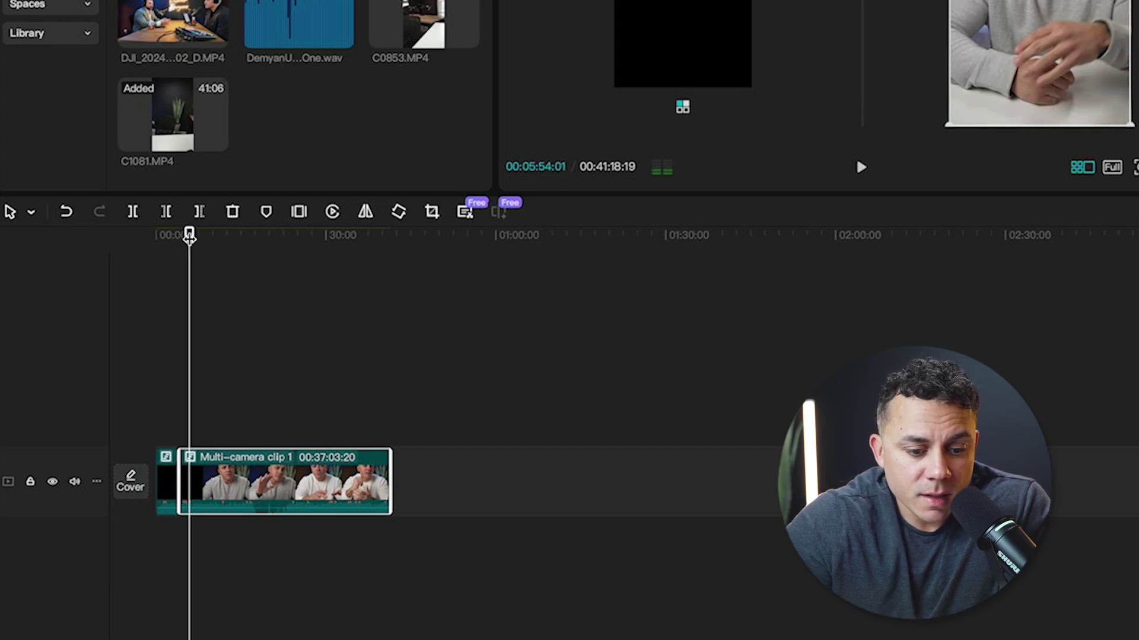
left_click(133, 212)
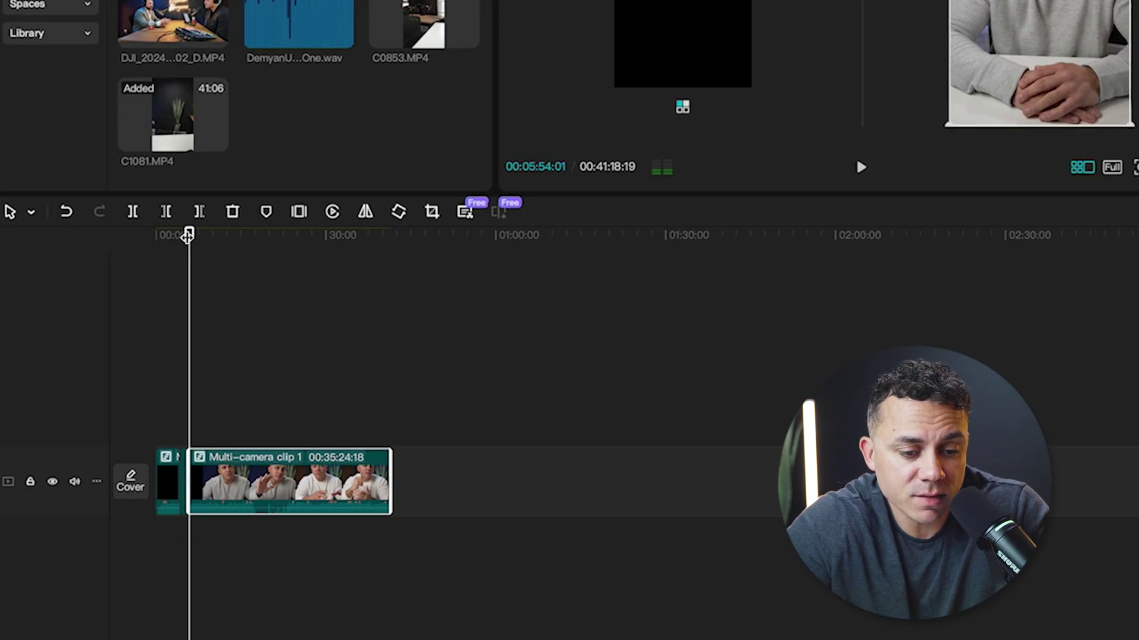
left_click_drag(188, 236, 232, 221)
- Delete the short piece, then select the sub-clip at 07:32
left_click(187, 471)
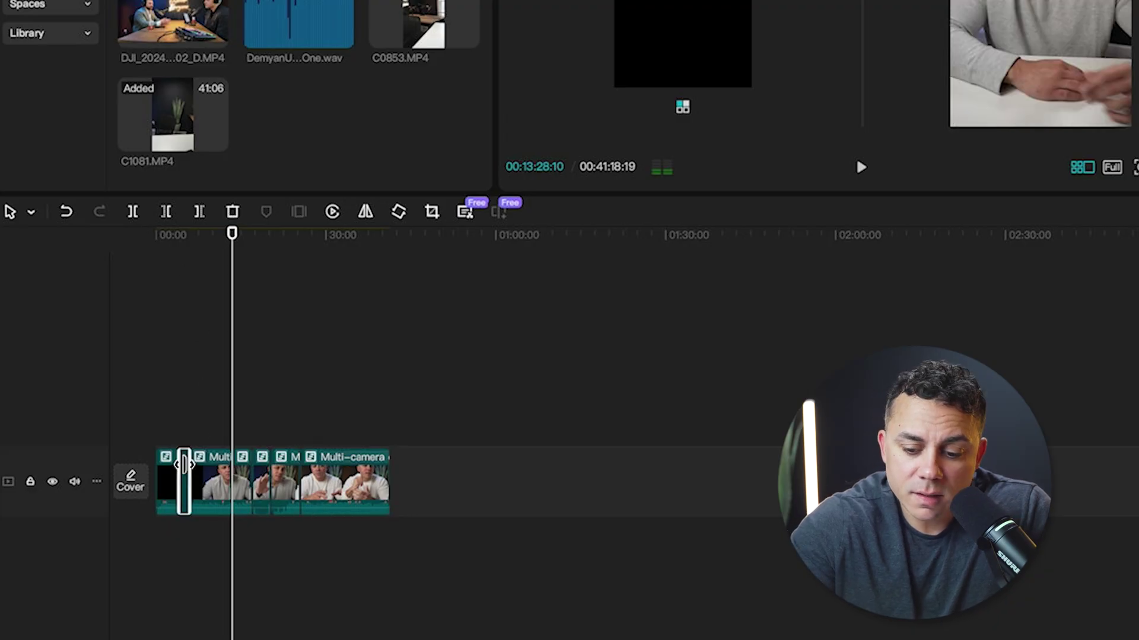
key("Delete")
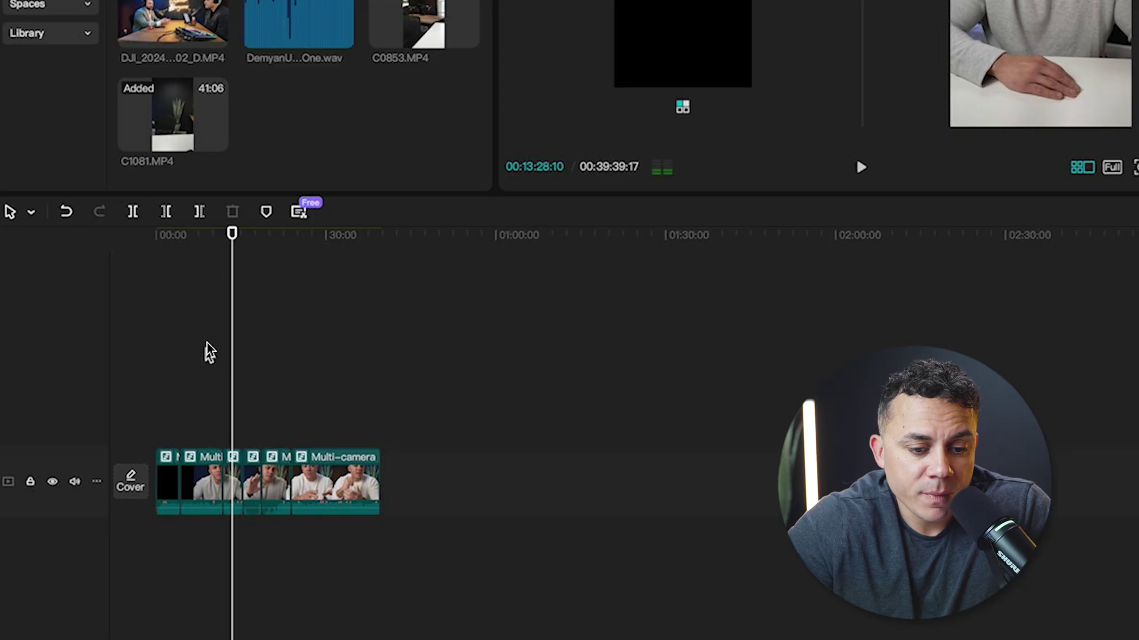
left_click_drag(231, 239, 199, 236)
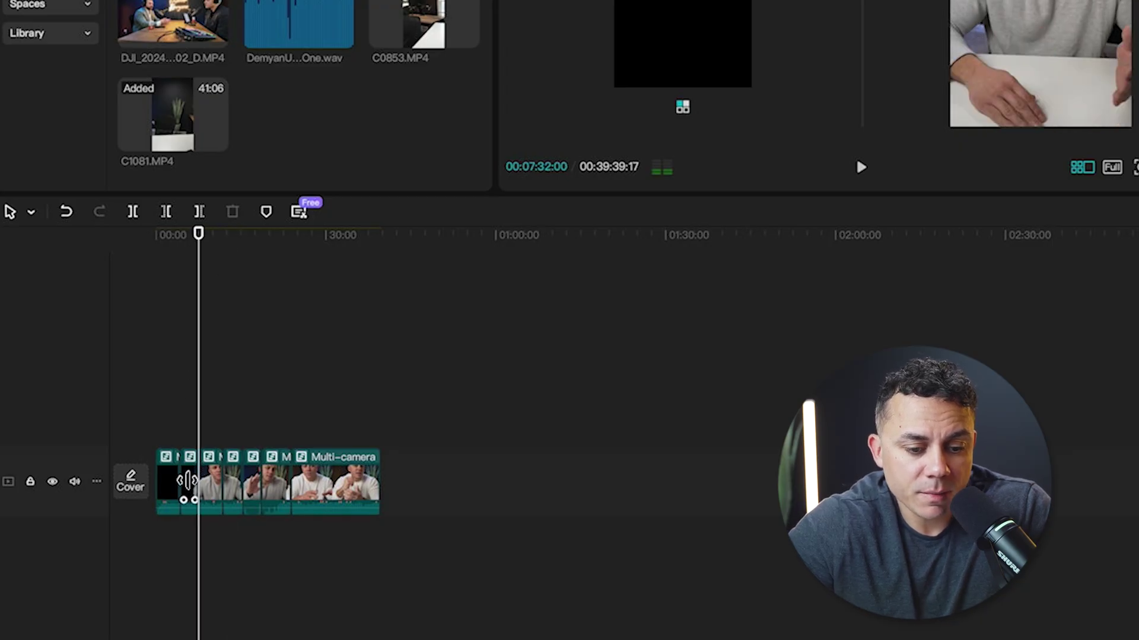
left_click(194, 483)
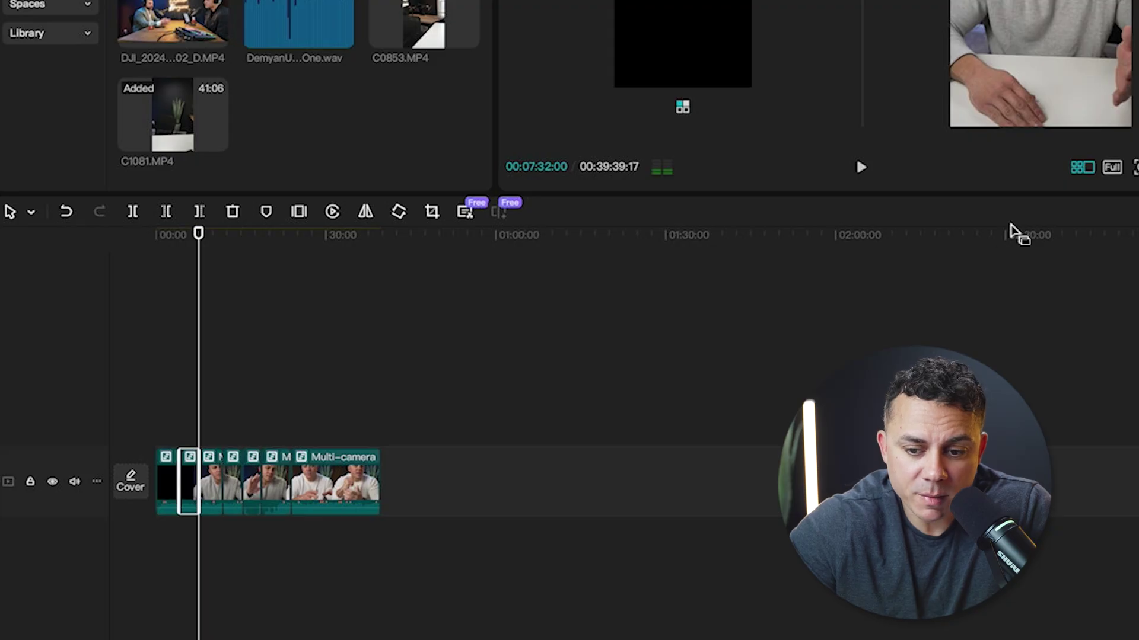